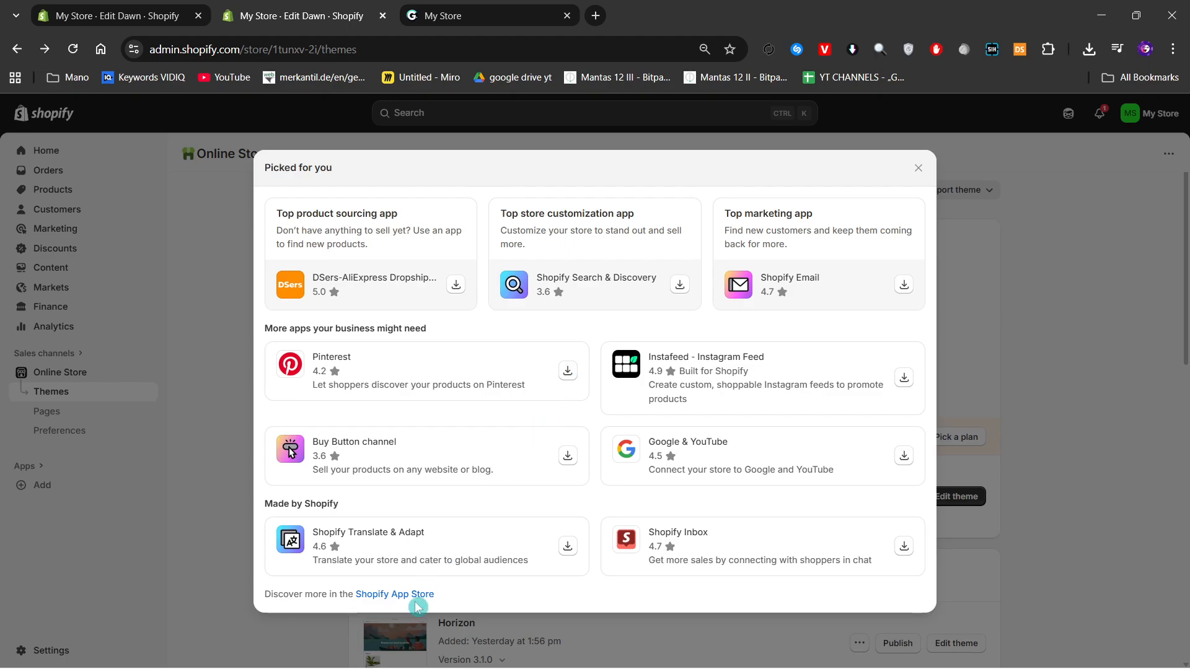
- Find GSC Countdown Timer Bar in the Shopify App Store and install it on the store
left_click(414, 595)
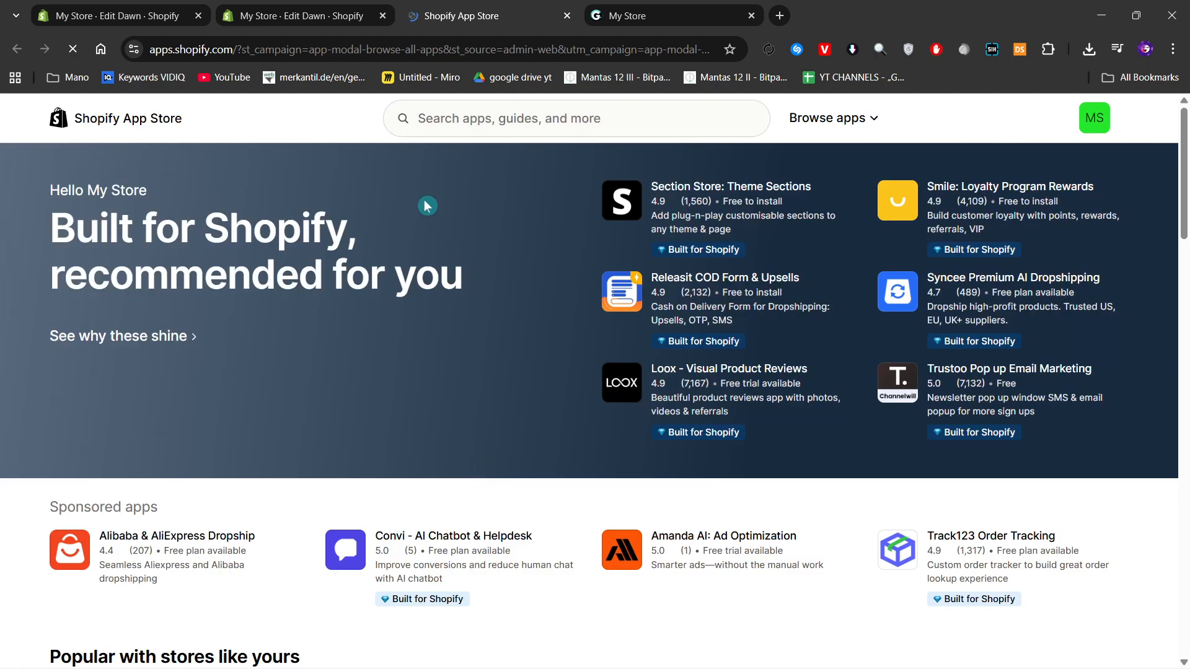
left_click(507, 122)
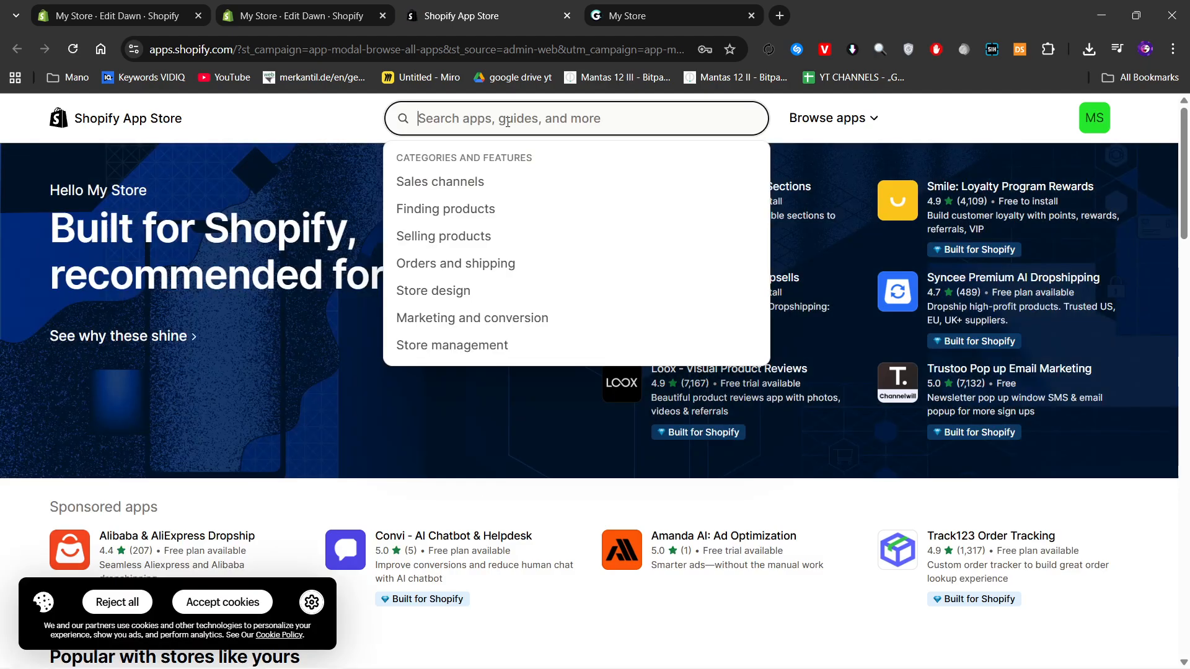
type("gsc coun")
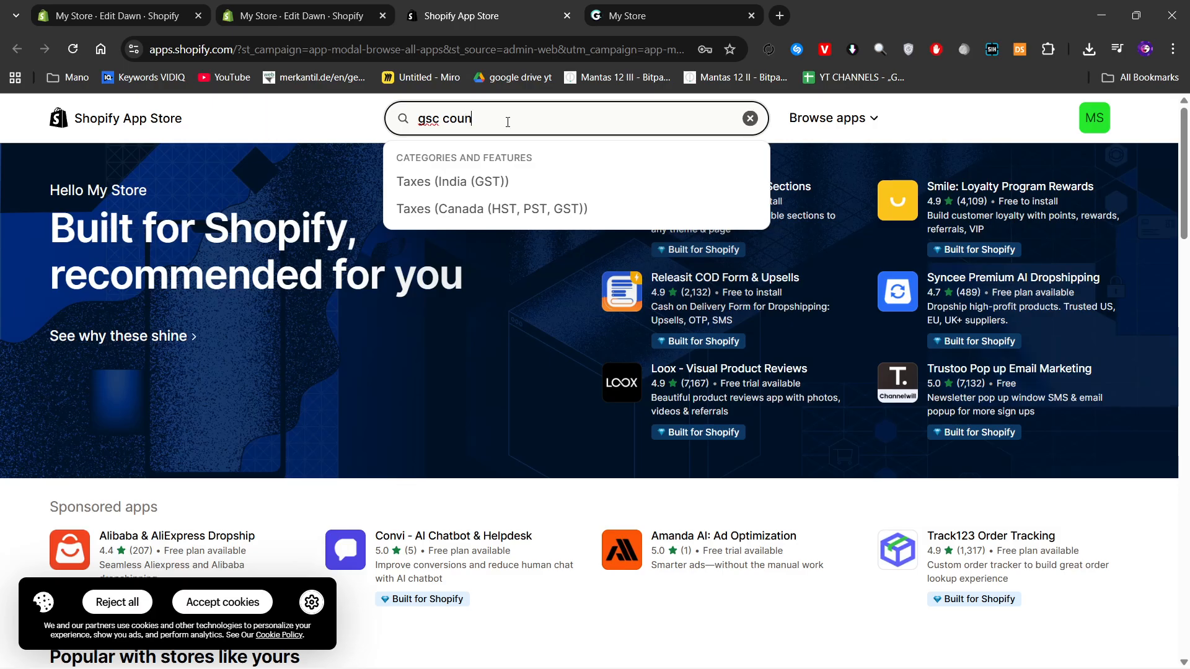
type("tdow")
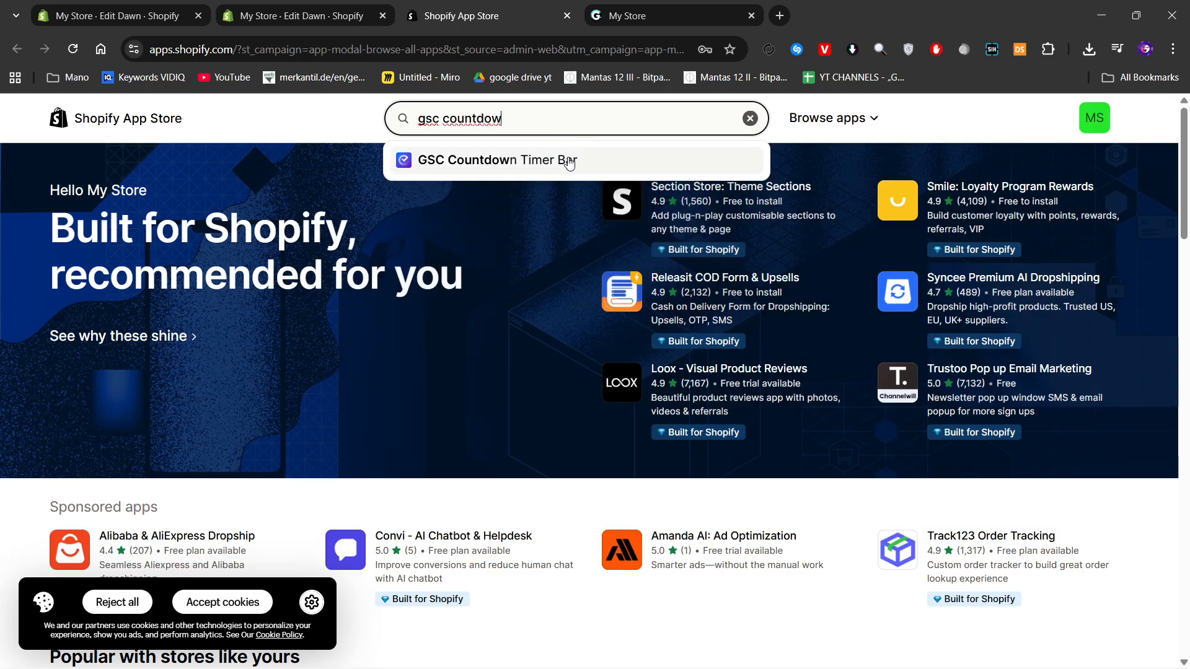
left_click(566, 159)
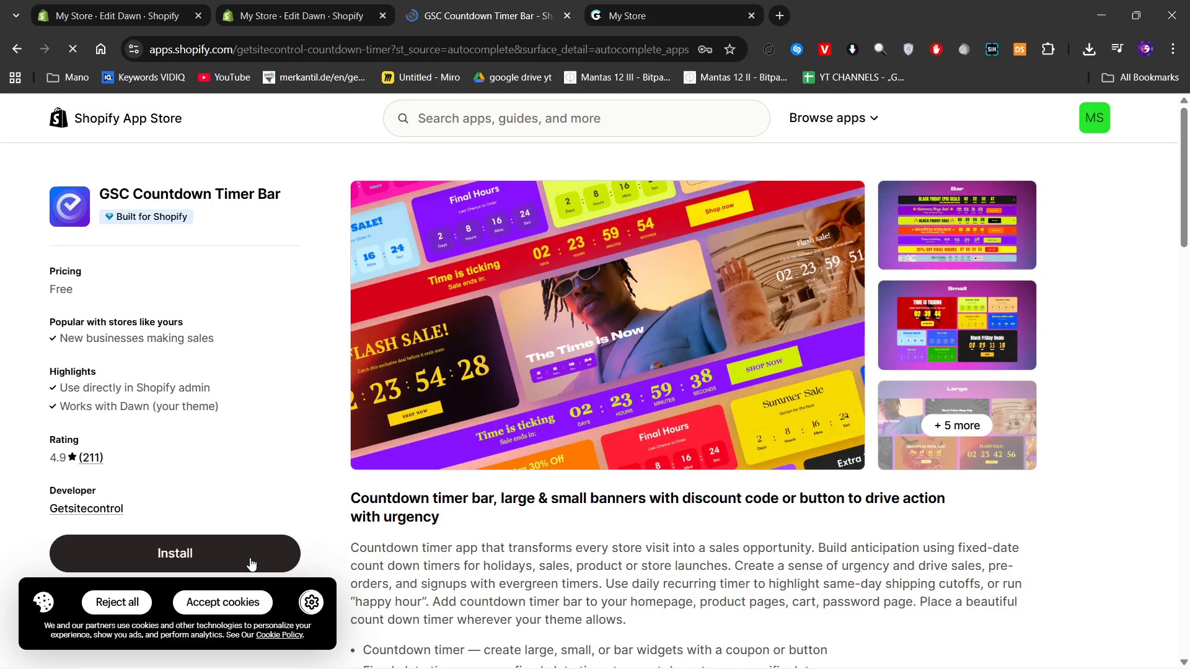
left_click(253, 564)
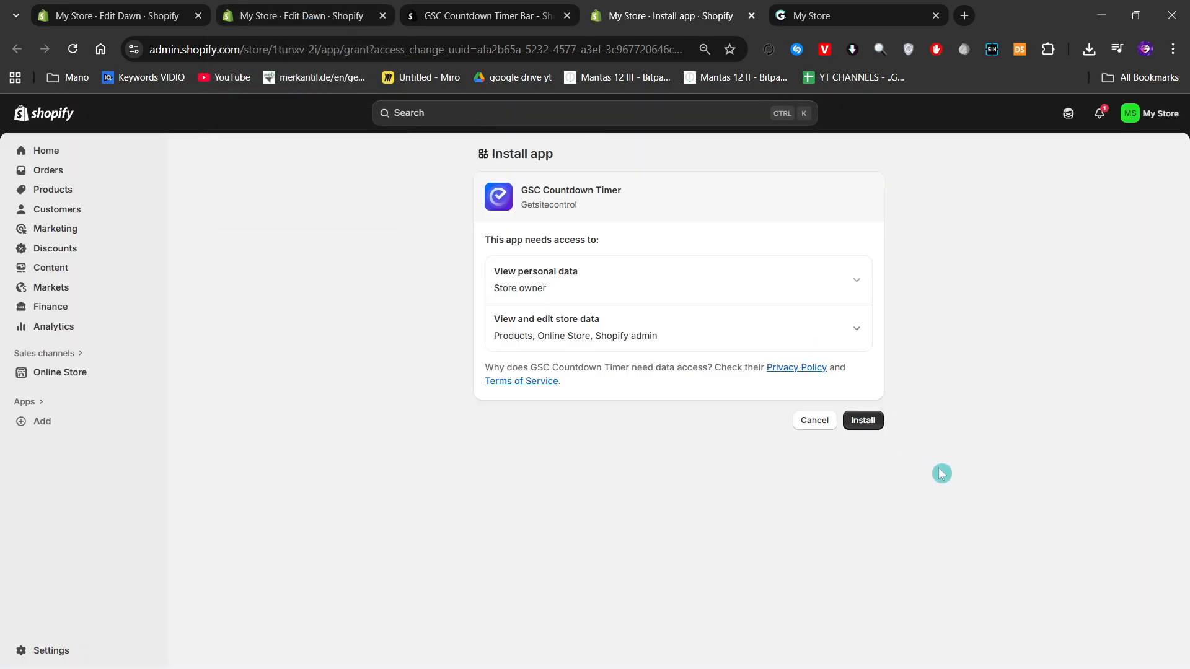
left_click(863, 421)
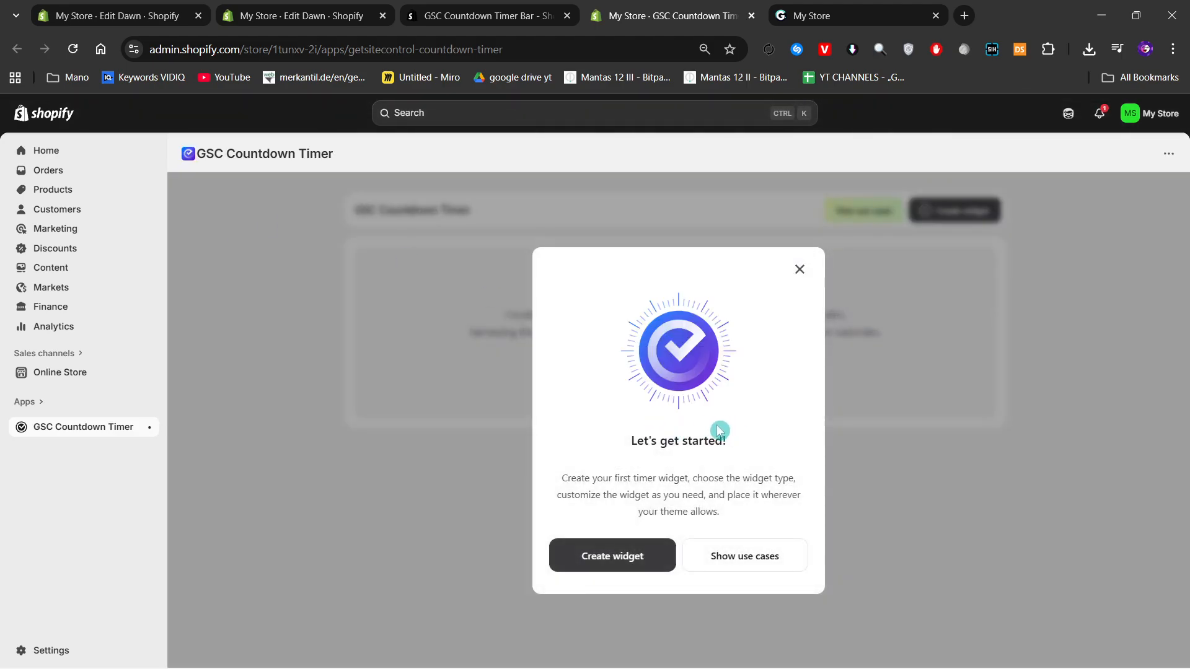
- Create a new countdown widget of the Bar type after comparing the available widget types
left_click(631, 556)
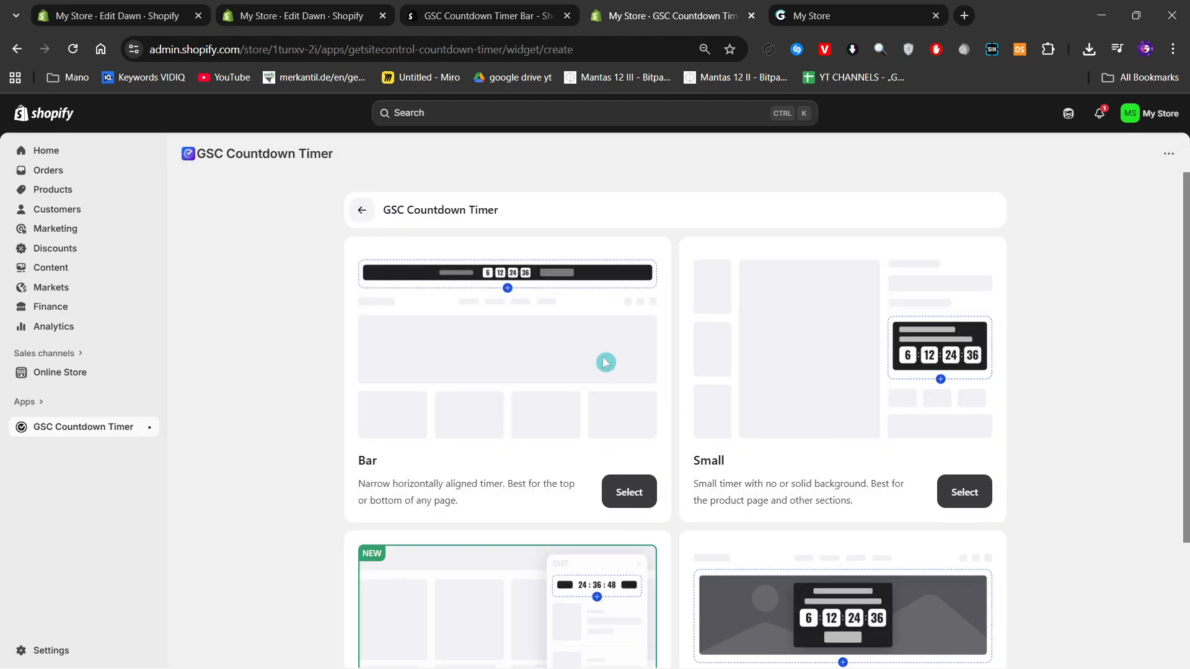
scroll(597, 335, "down", 3)
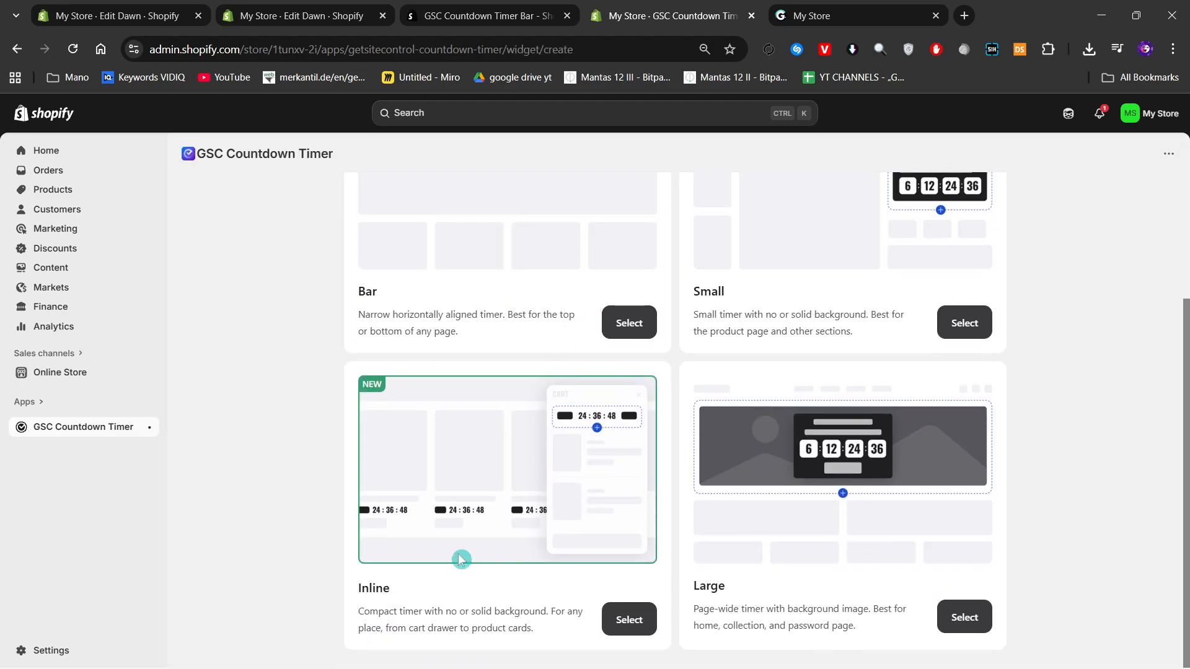
scroll(461, 559, "up", 3)
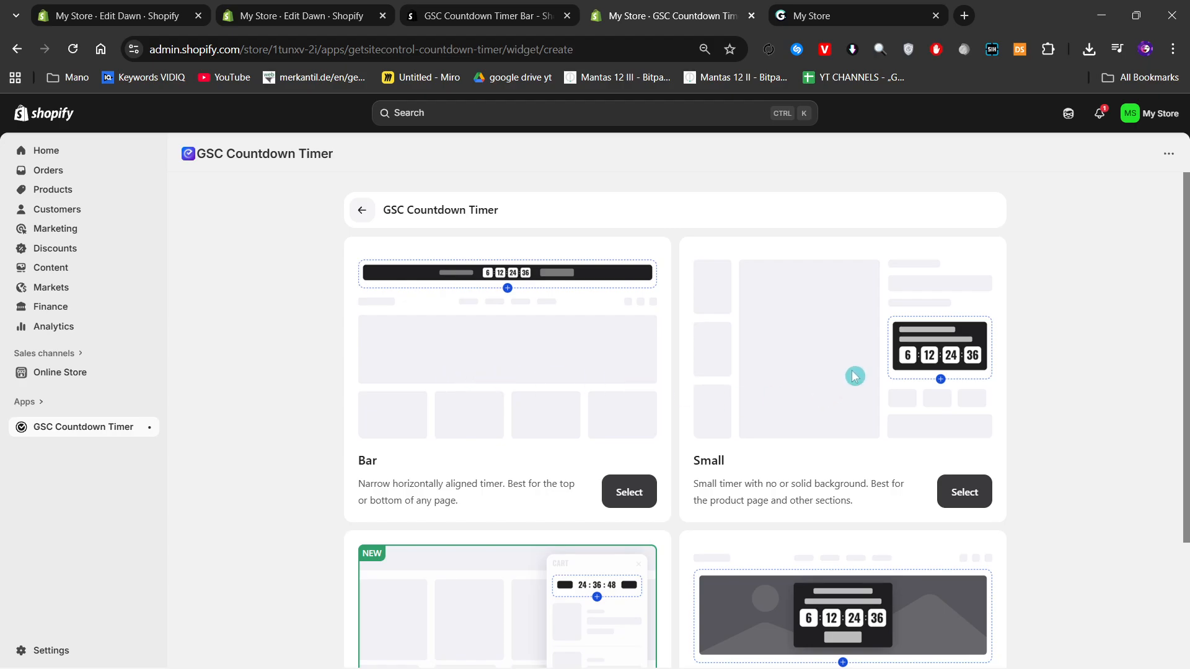
scroll(908, 372, "down", 3)
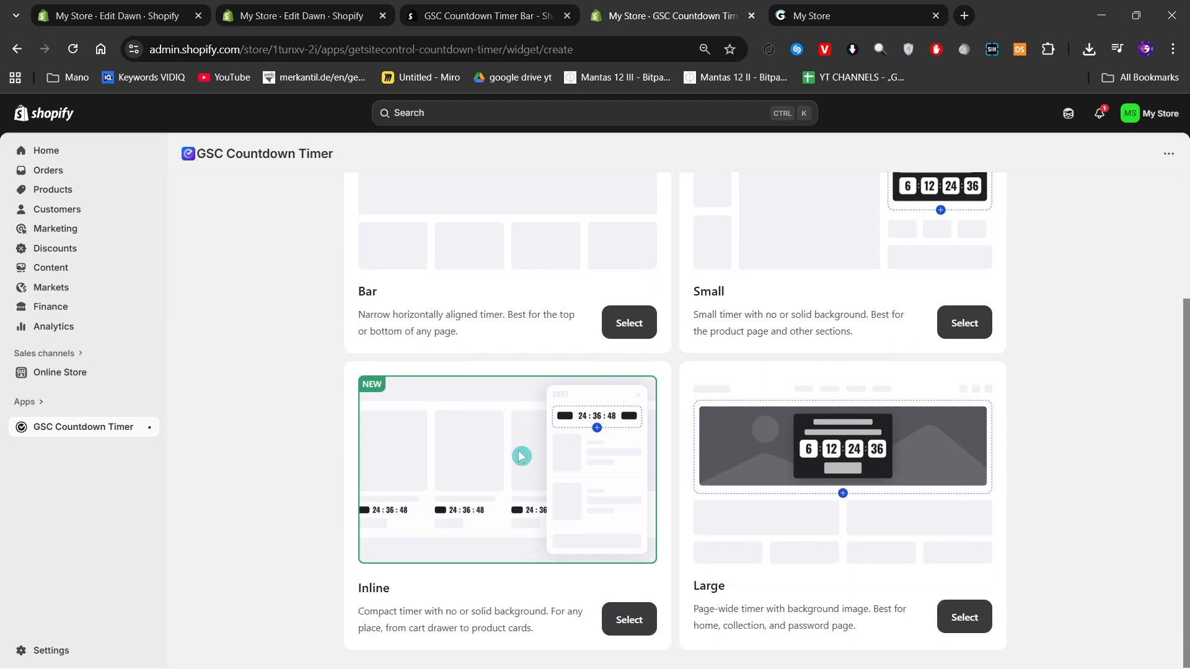
scroll(757, 486, "up", 3)
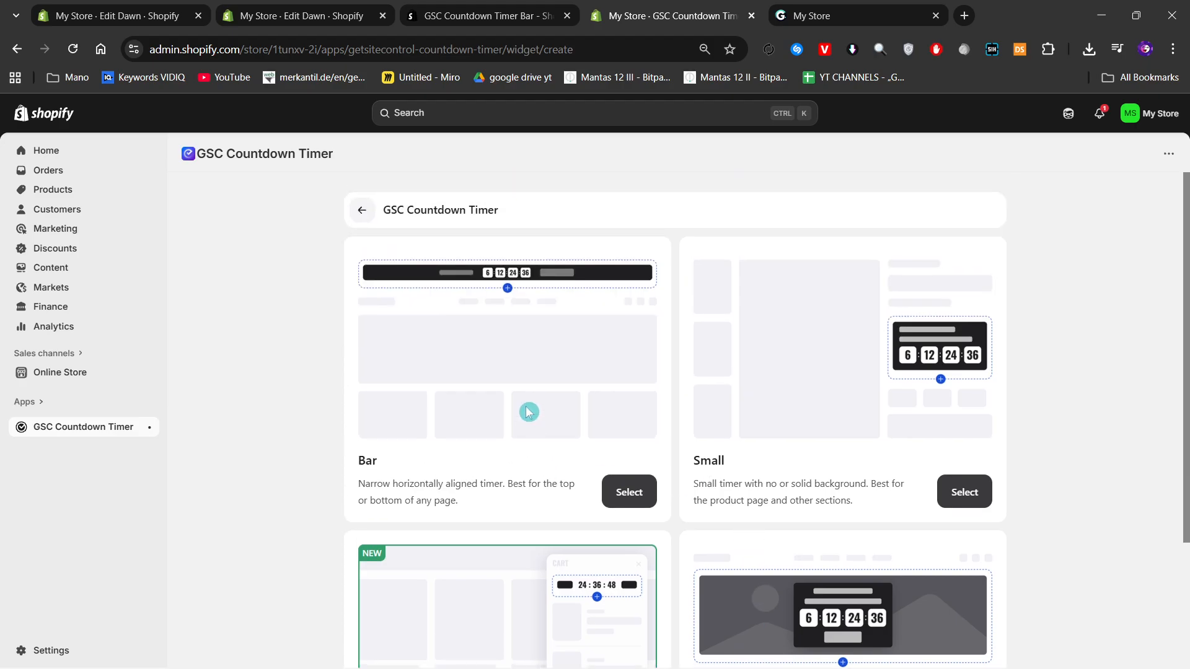
left_click(636, 491)
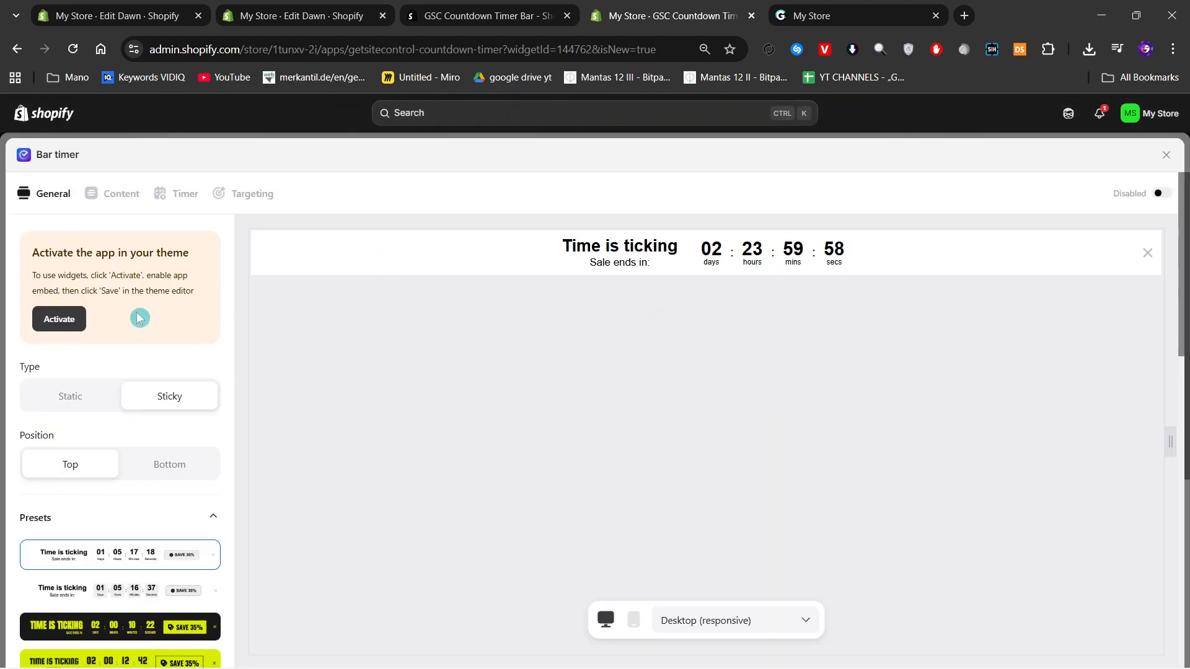
- Try the Static type for the bar timer, and return it to Sticky
scroll(90, 332, "down", 1)
left_click(87, 327)
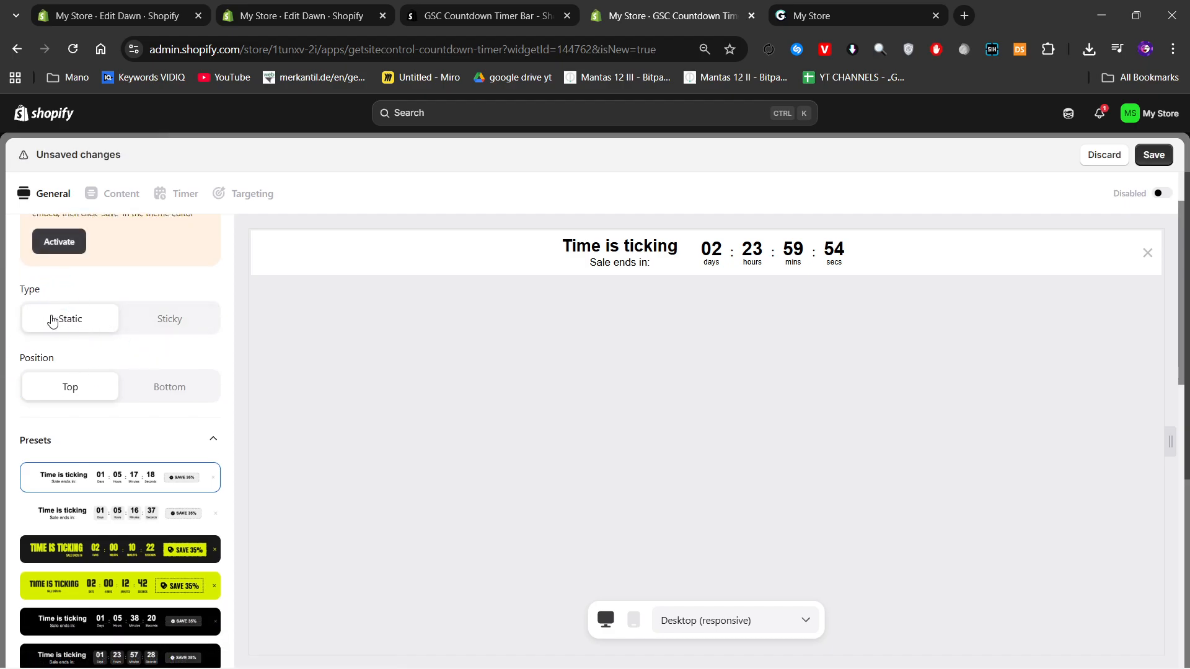
left_click(142, 324)
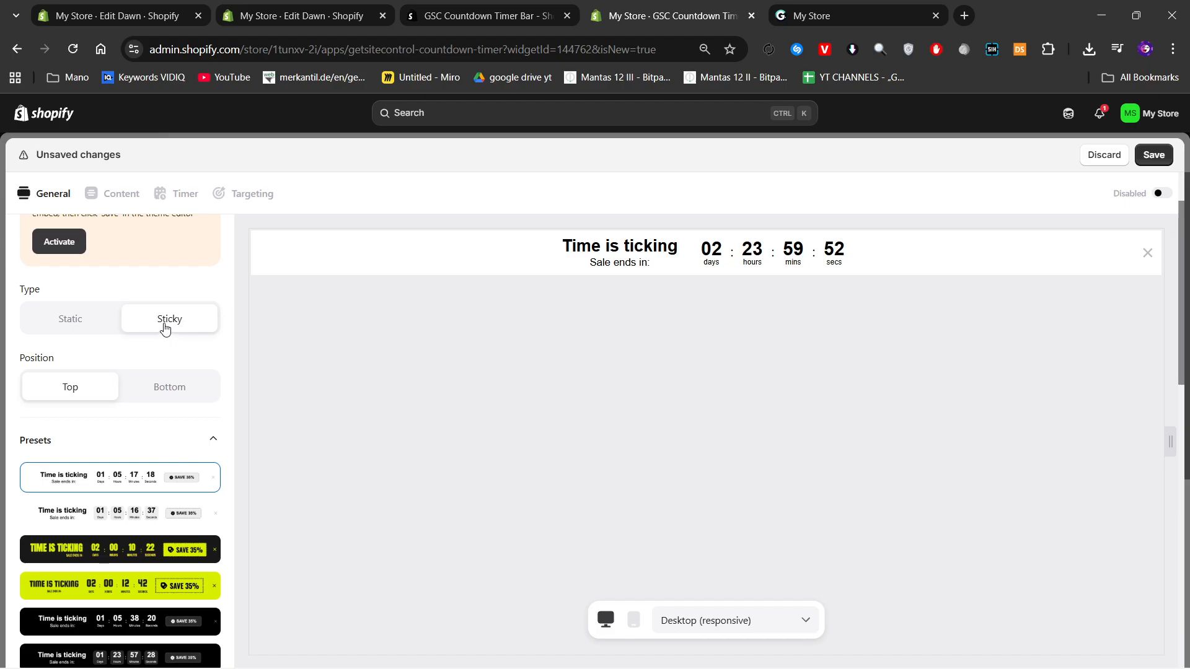
- Try the white preset with boxed digits on the bar timer, and return to the plain white preset
scroll(121, 396, "down", 1)
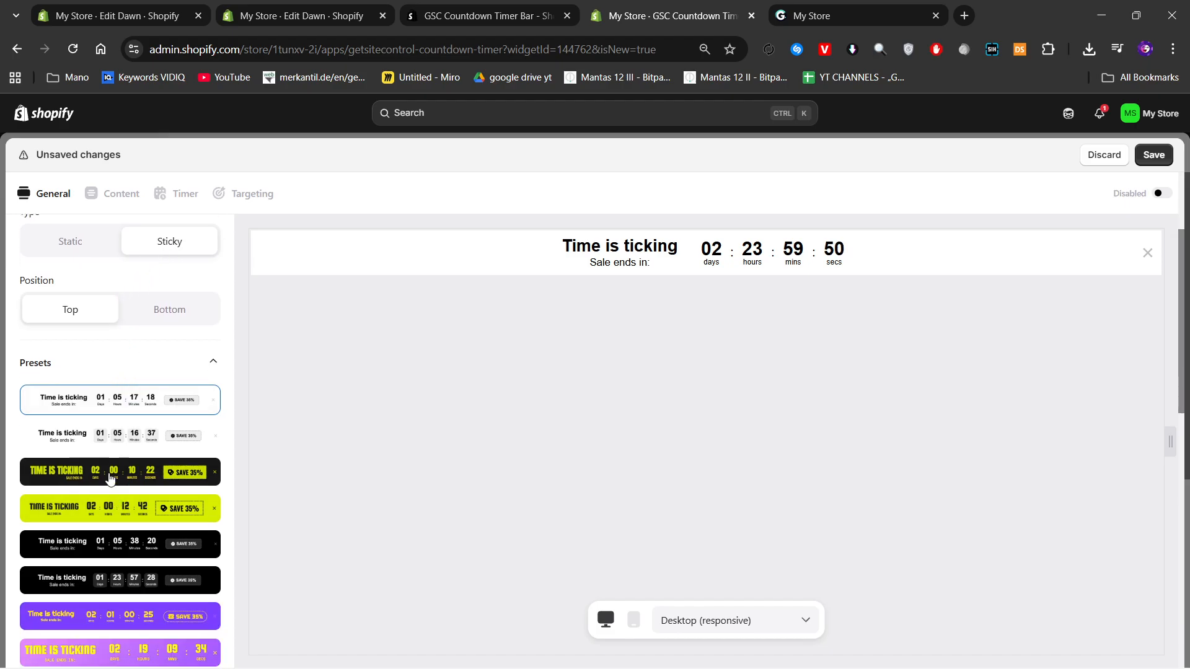
left_click(111, 477)
left_click(101, 434)
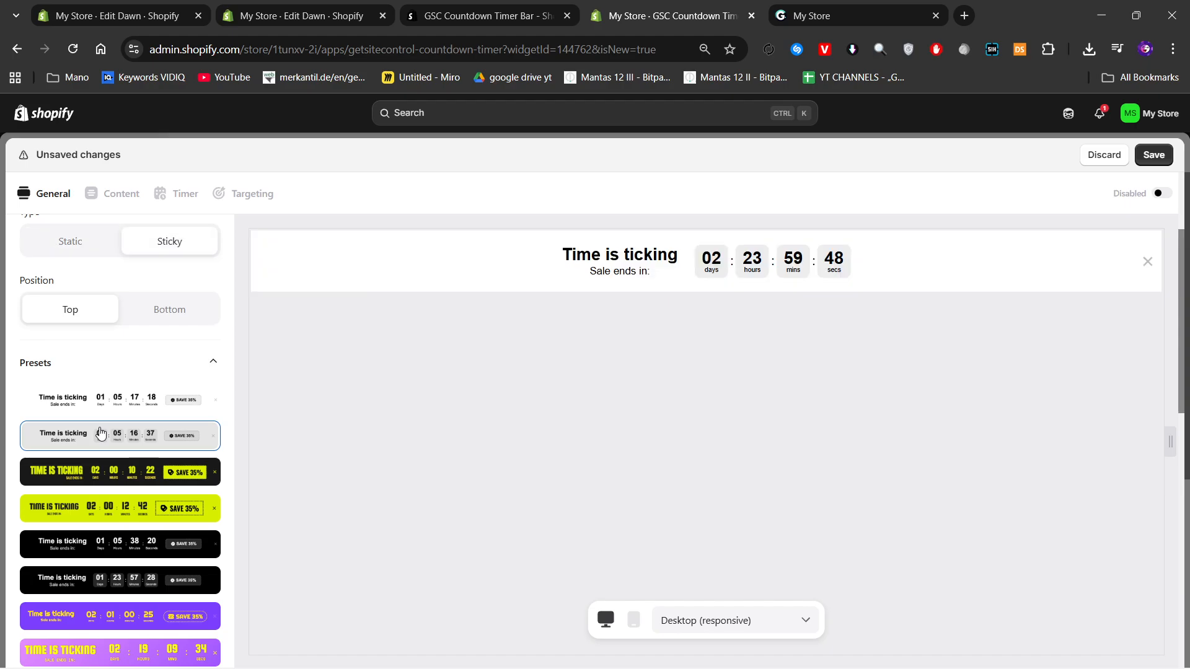
left_click(82, 404)
- Review the remaining presets, the first font's options and the mobile breakpoint setting of the bar timer
scroll(124, 321, "down", 6)
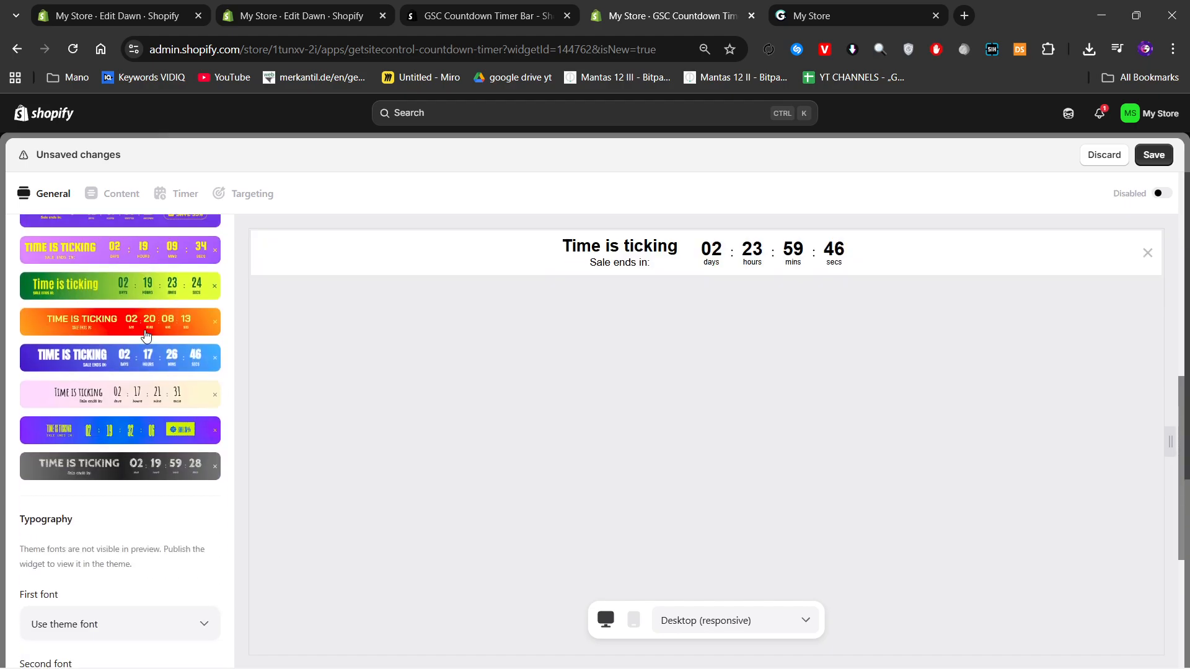
scroll(139, 335, "down", 2)
left_click(95, 403)
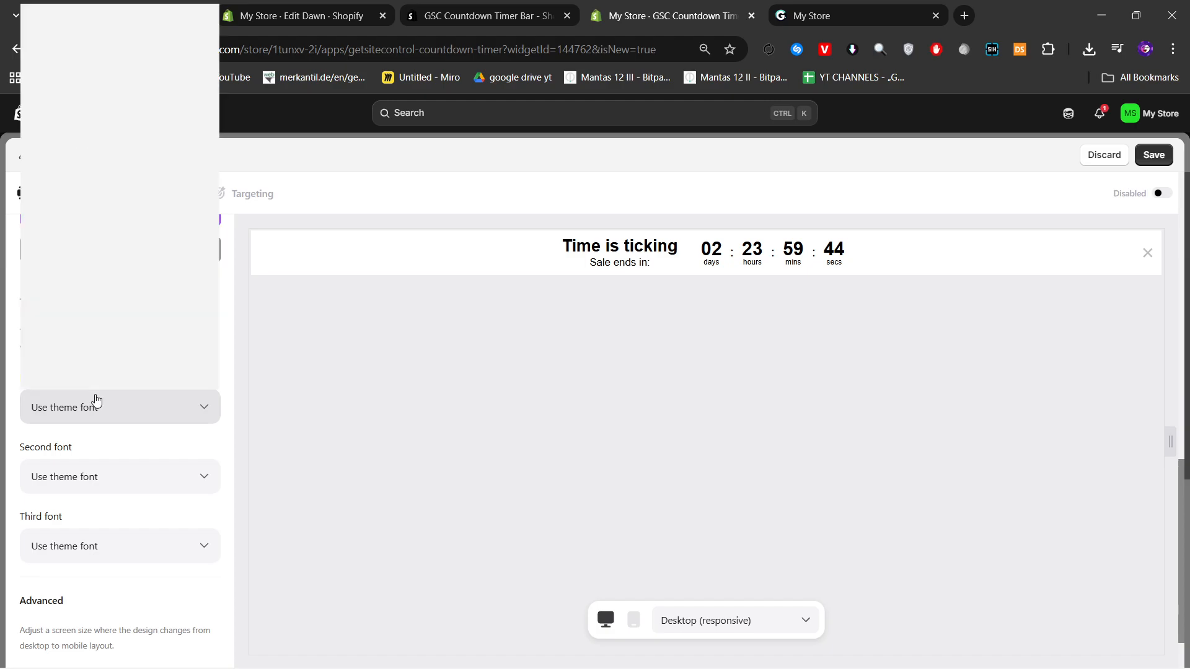
left_click(120, 413)
scroll(141, 357, "down", 1)
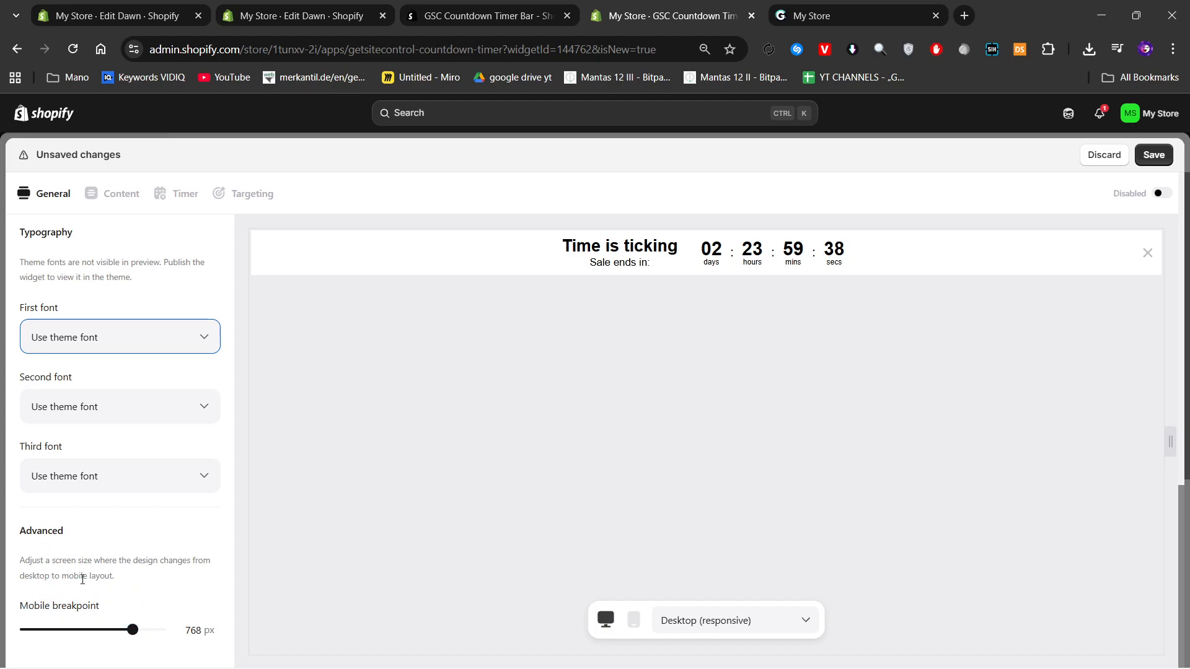
- Apply the black preset with yellow text to the bar timer
scroll(69, 430, "up", 6)
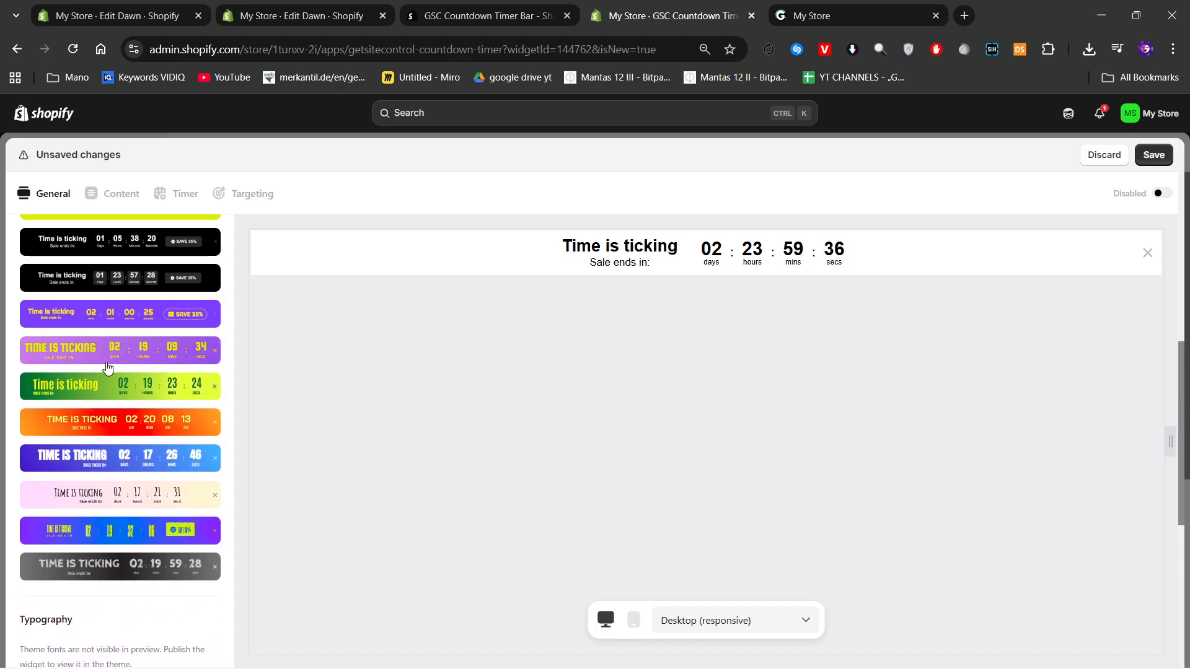
scroll(106, 368, "up", 5)
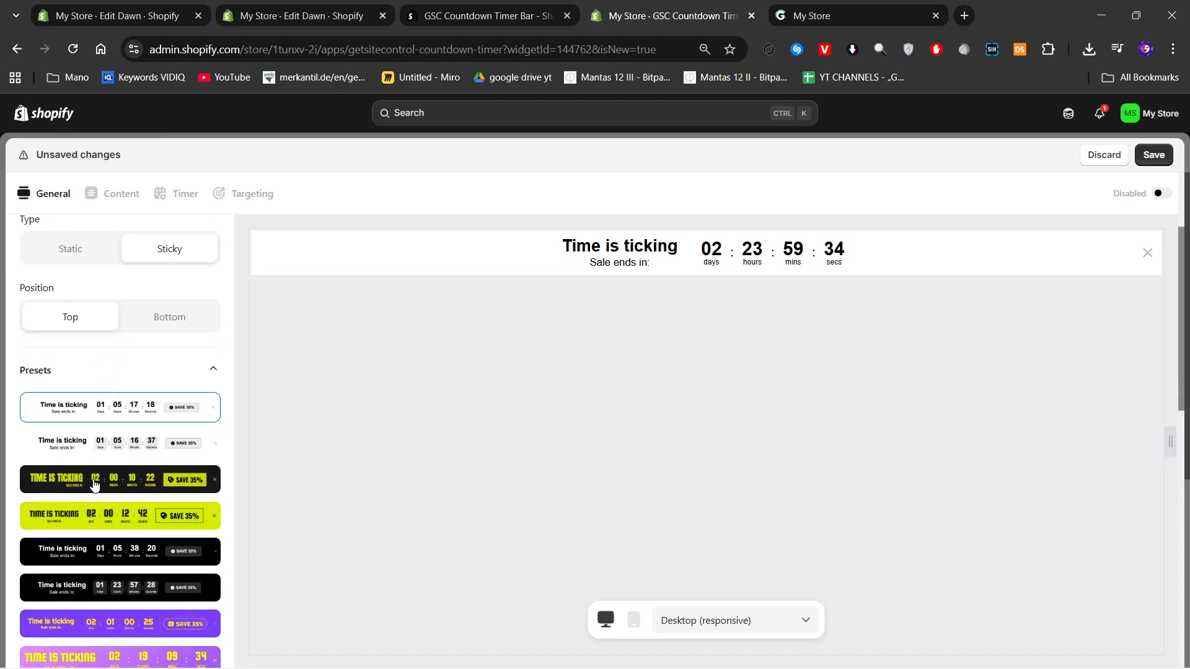
left_click(95, 485)
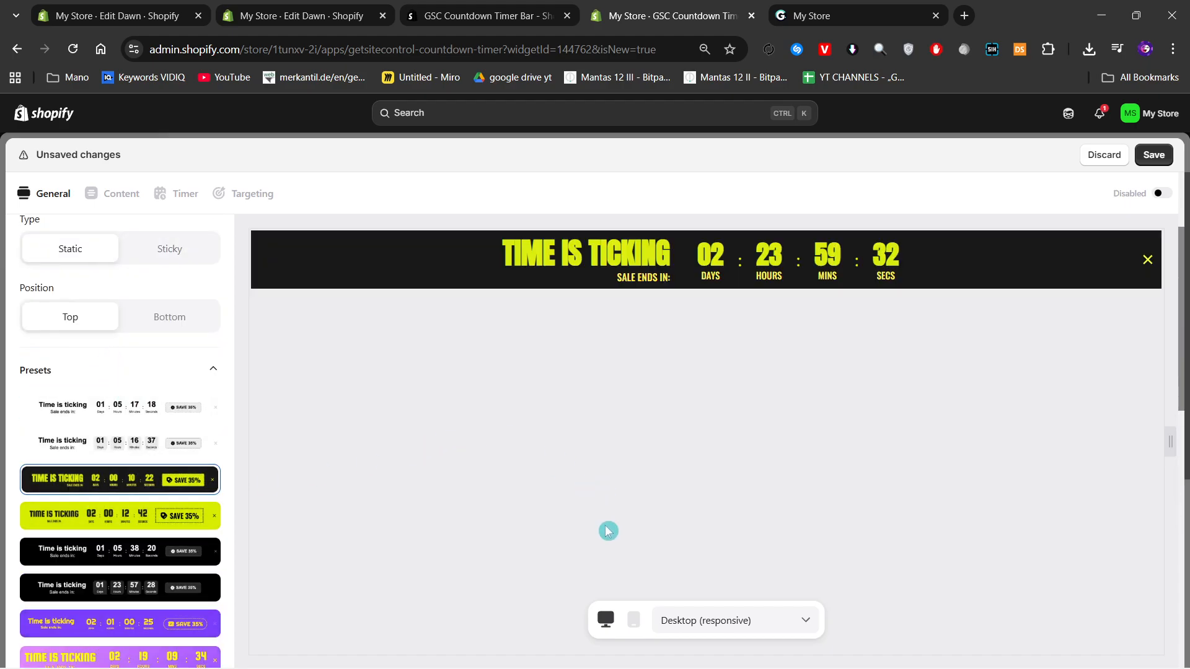
- Preview the bar timer in the mobile layout and return to the desktop preview
left_click(630, 623)
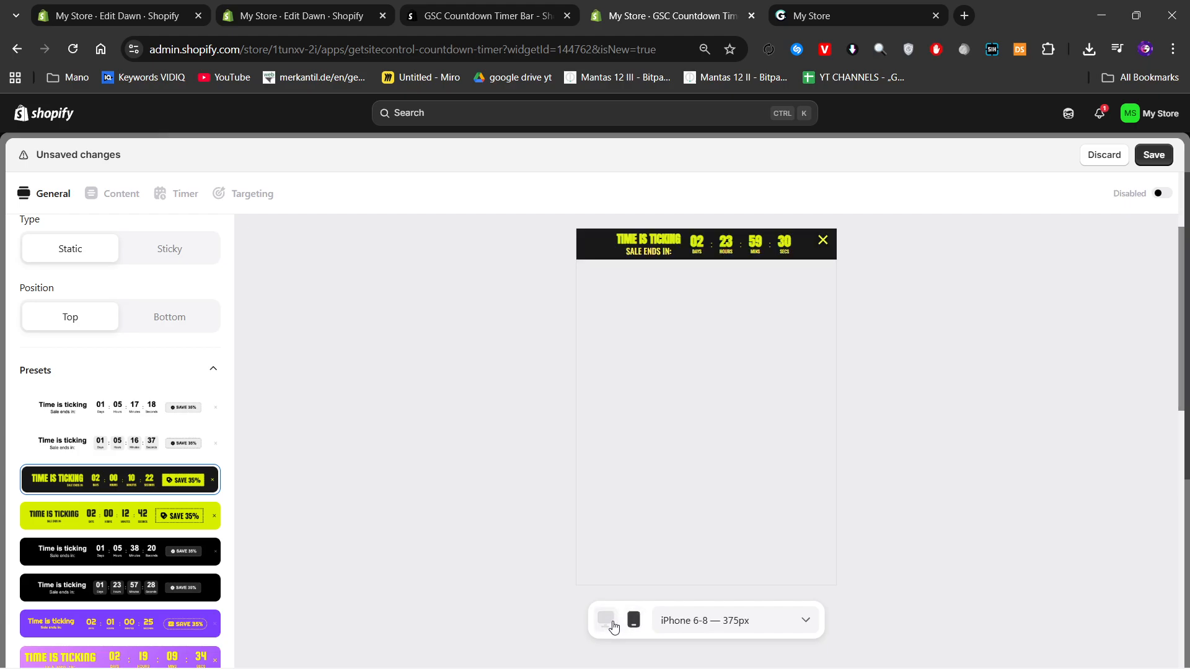
left_click(613, 627)
left_click(632, 621)
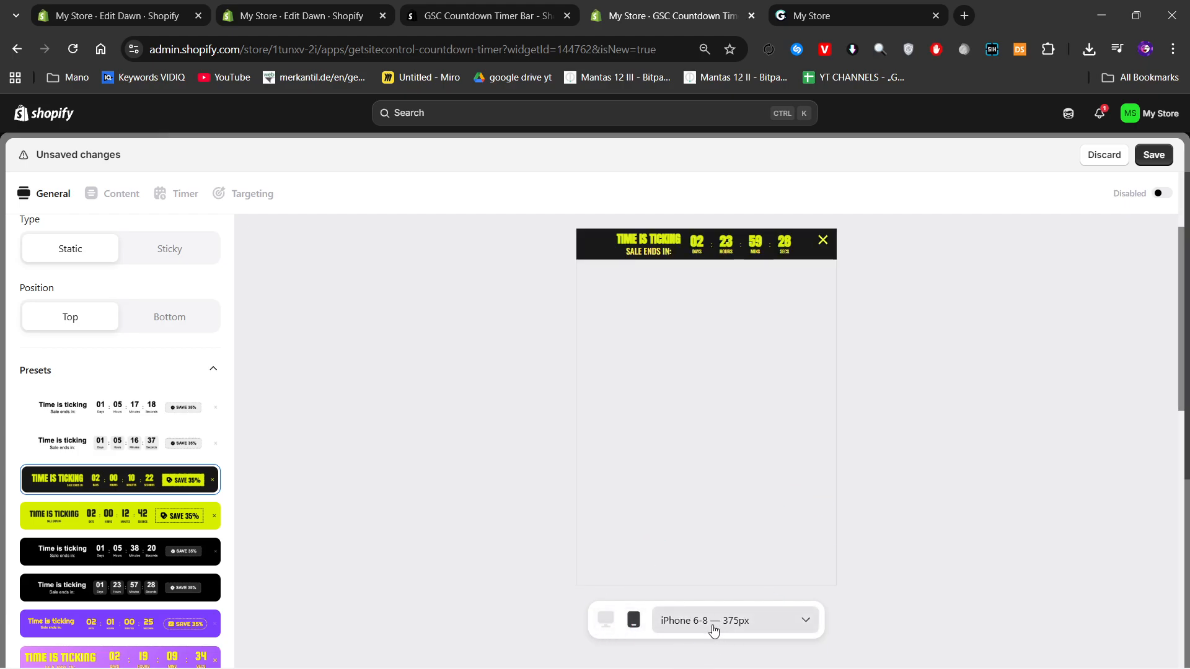
left_click(604, 621)
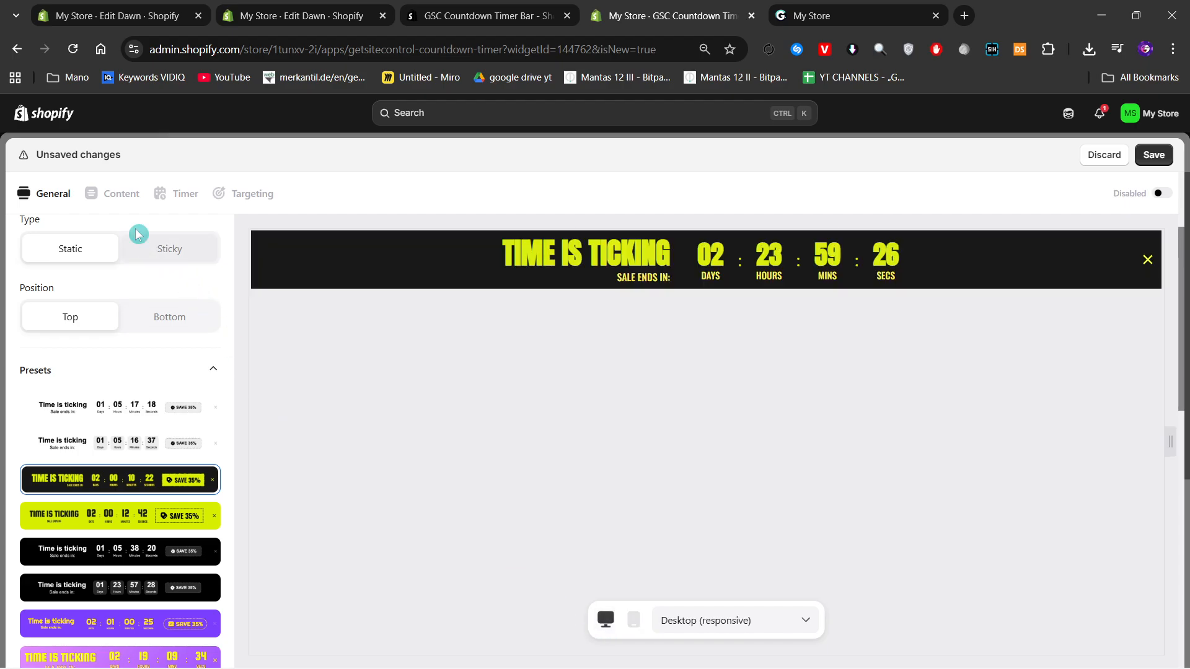
- Examine the text and font settings of the "Time is ticking" component in the widget's content
left_click(122, 199)
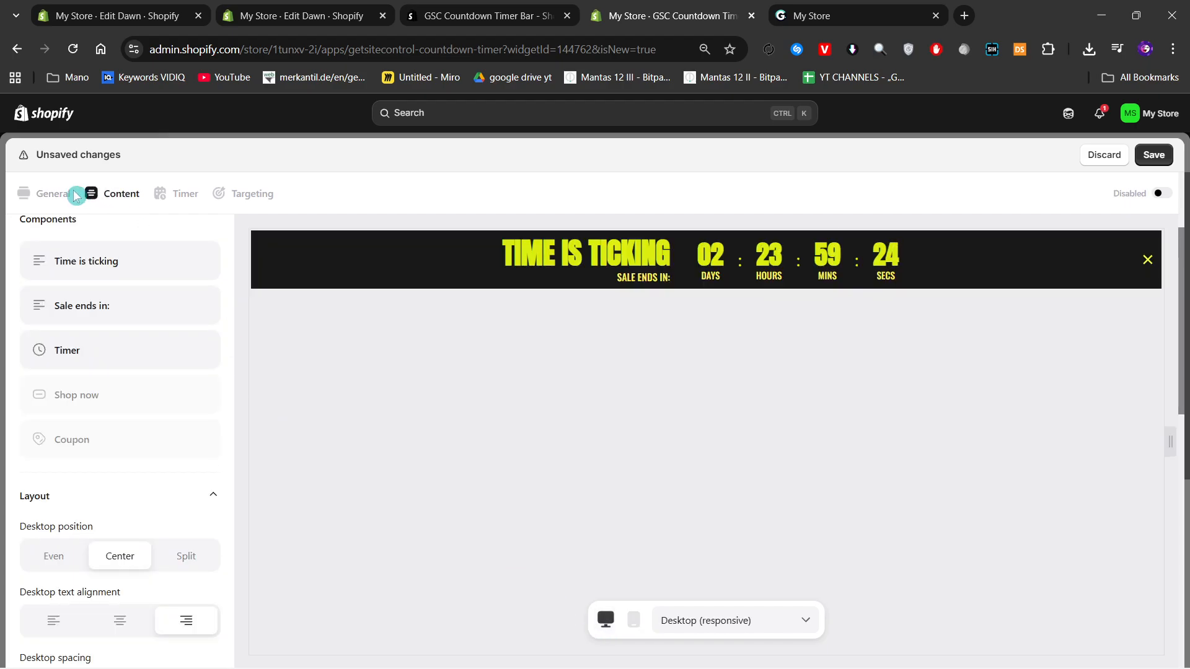
scroll(157, 295, "up", 3)
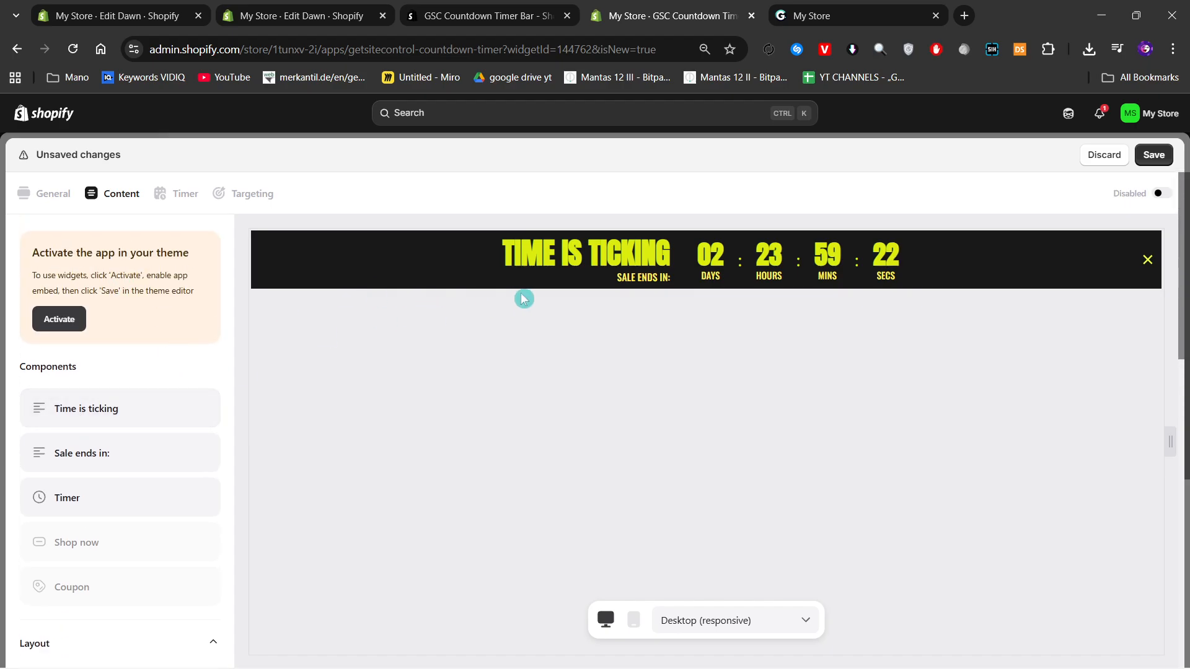
left_click(115, 414)
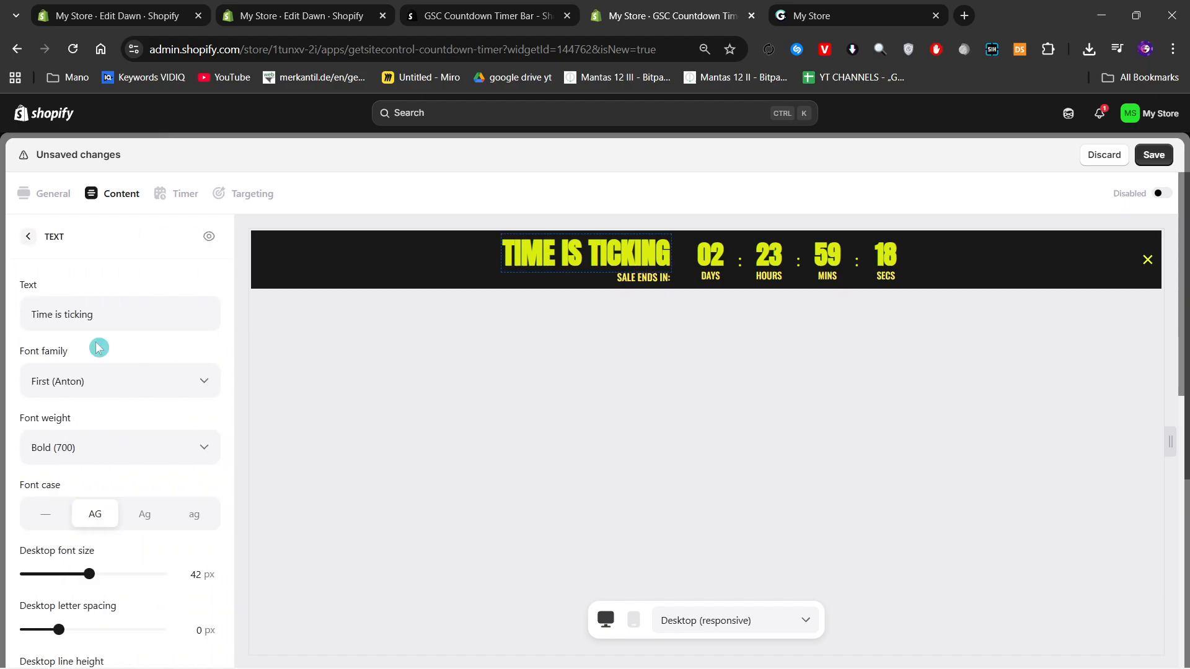
left_click(106, 200)
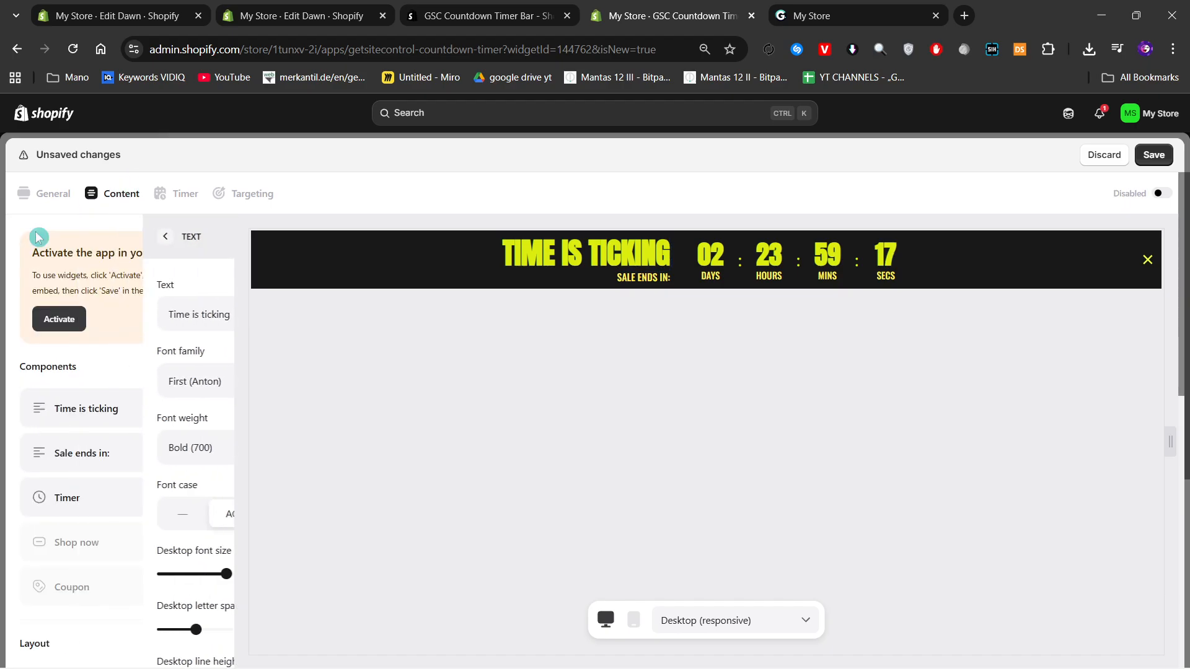
left_click(106, 406)
scroll(98, 372, "down", 10)
scroll(80, 418, "up", 10)
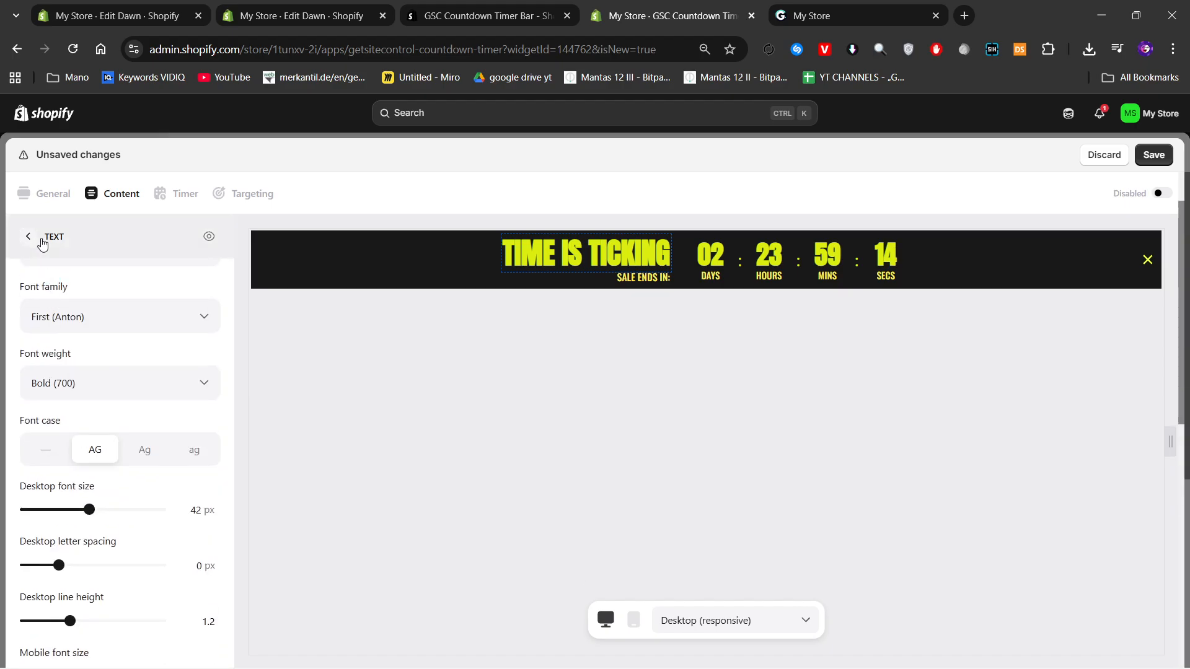
left_click(27, 236)
- Review the content's spacing, click URL, close button and background settings
scroll(98, 403, "down", 10)
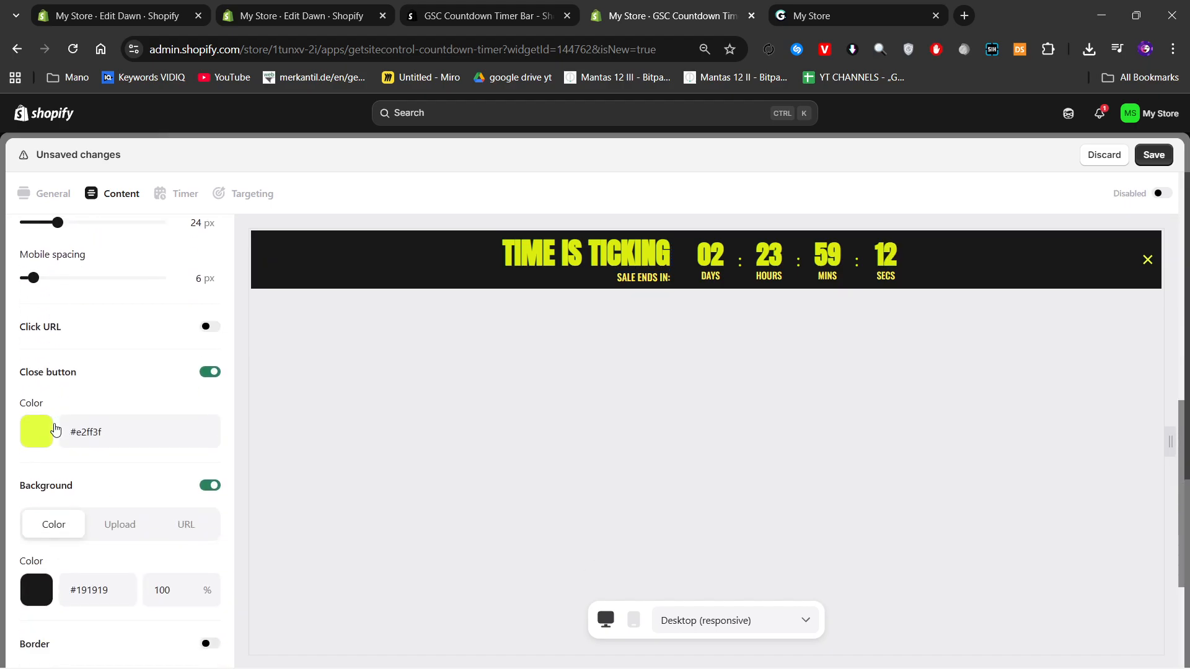
left_click(176, 194)
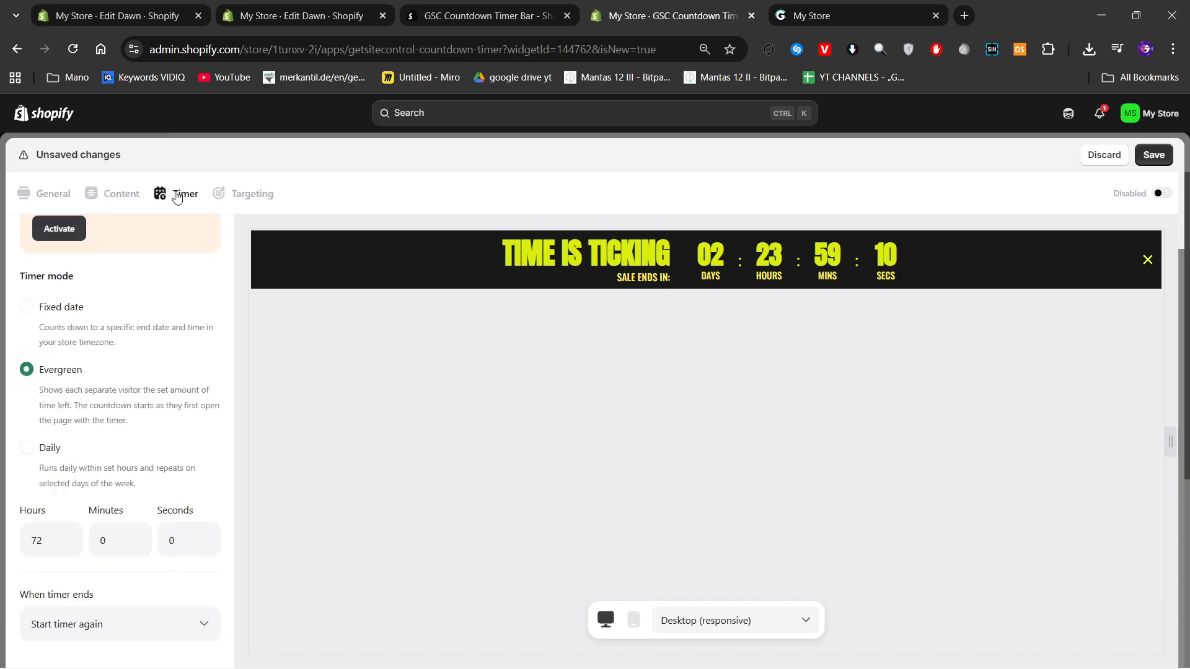
left_click(115, 196)
scroll(87, 425, "down", 10)
scroll(88, 391, "up", 4)
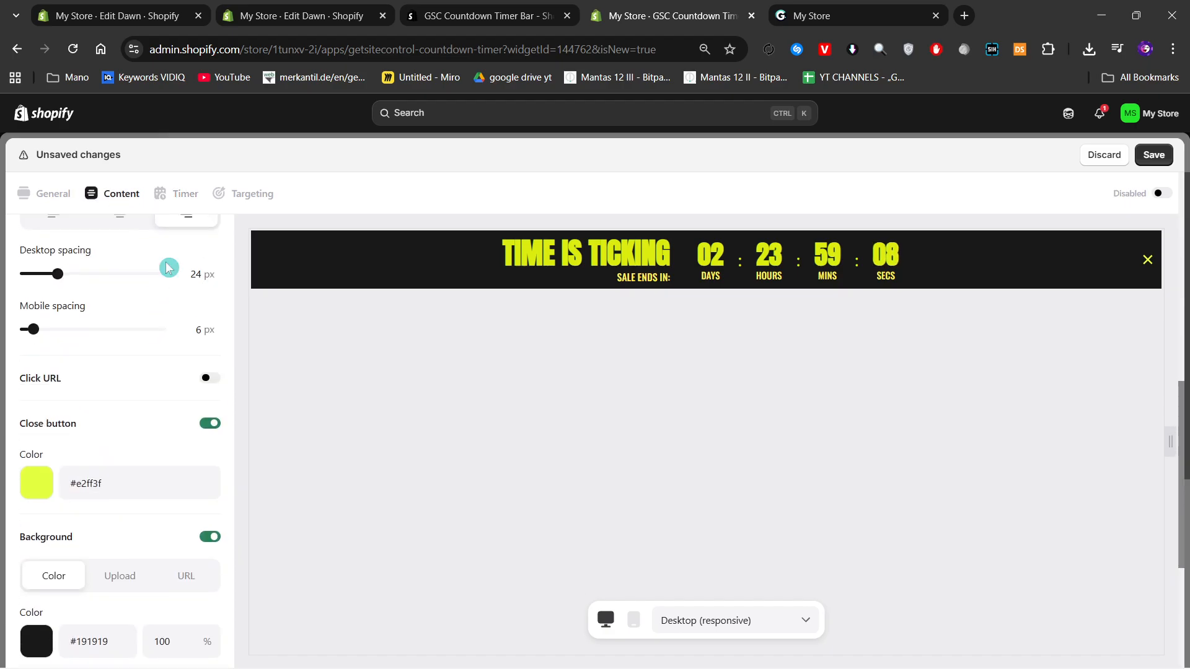
- Review the bar timer's timer mode options and its page targeting settings
left_click(186, 196)
scroll(157, 282, "up", 2)
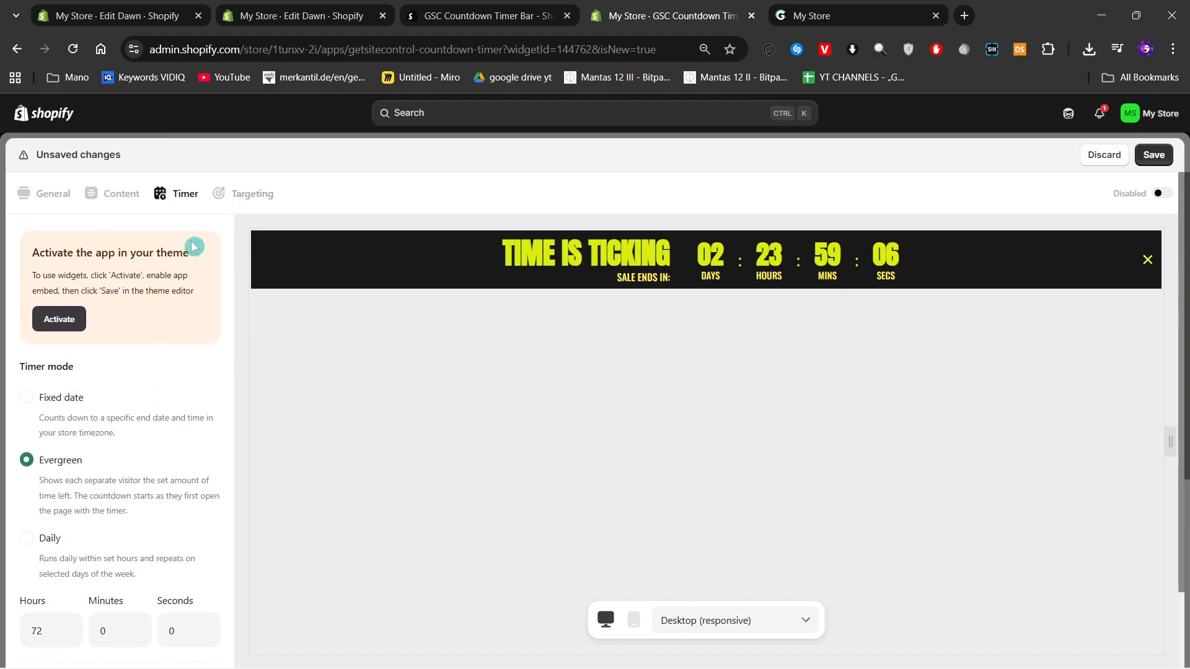
left_click(234, 204)
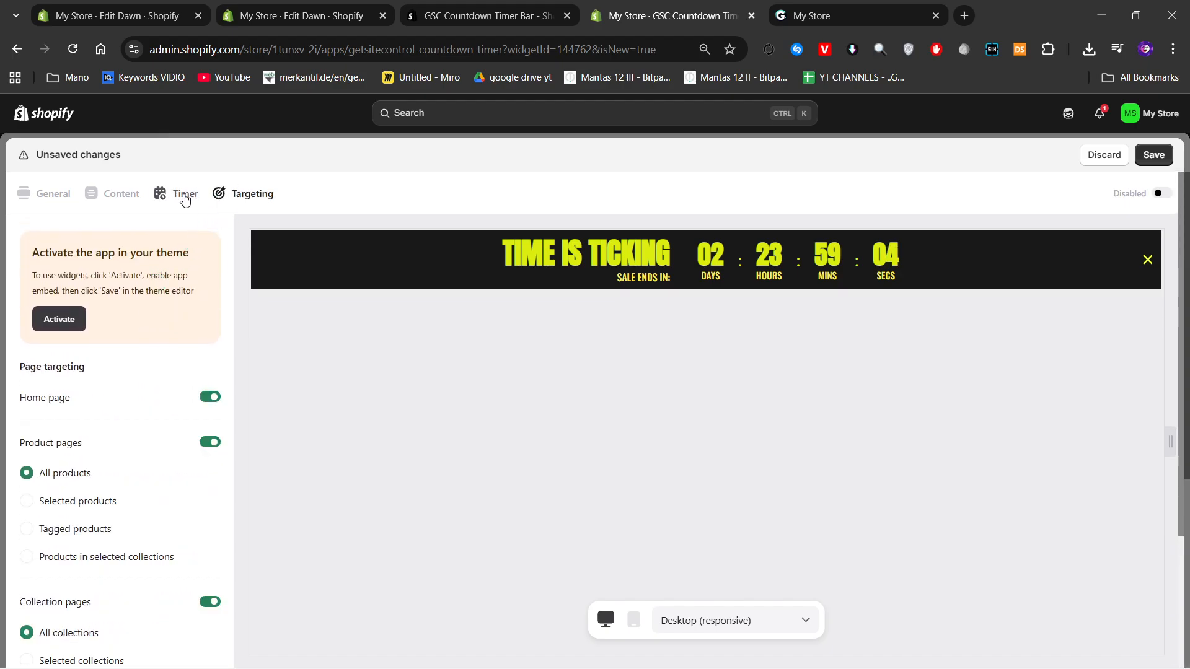
- Save the bar timer widget, enable it for display in the store, and close its editor
left_click(1154, 154)
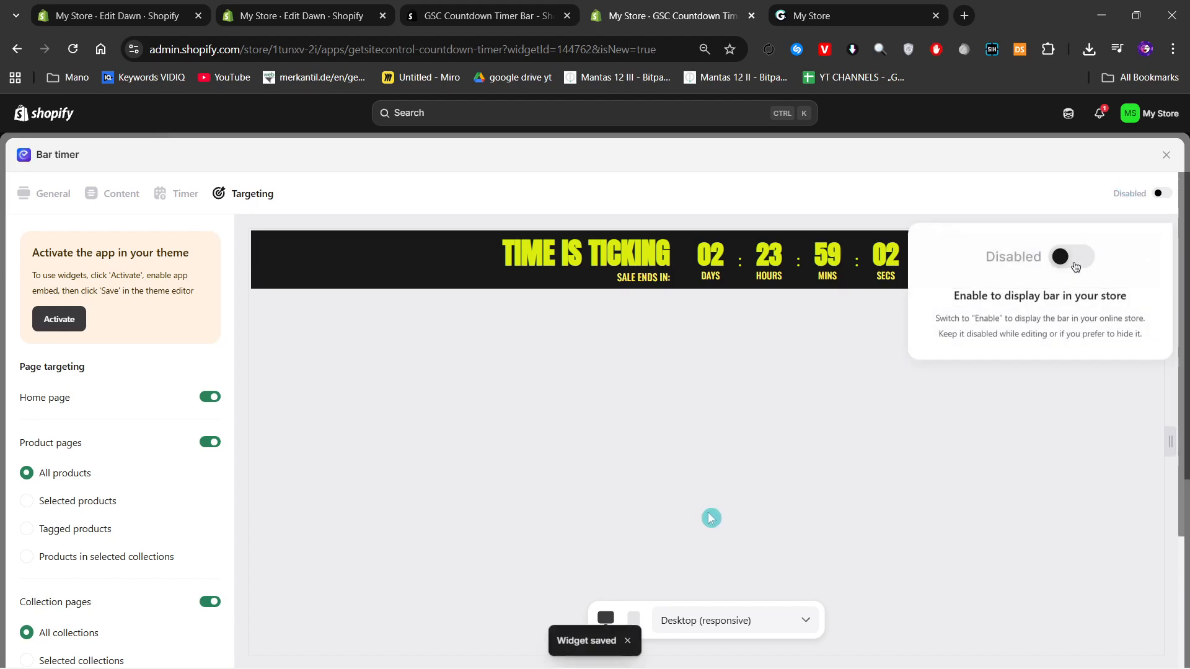
left_click(1162, 195)
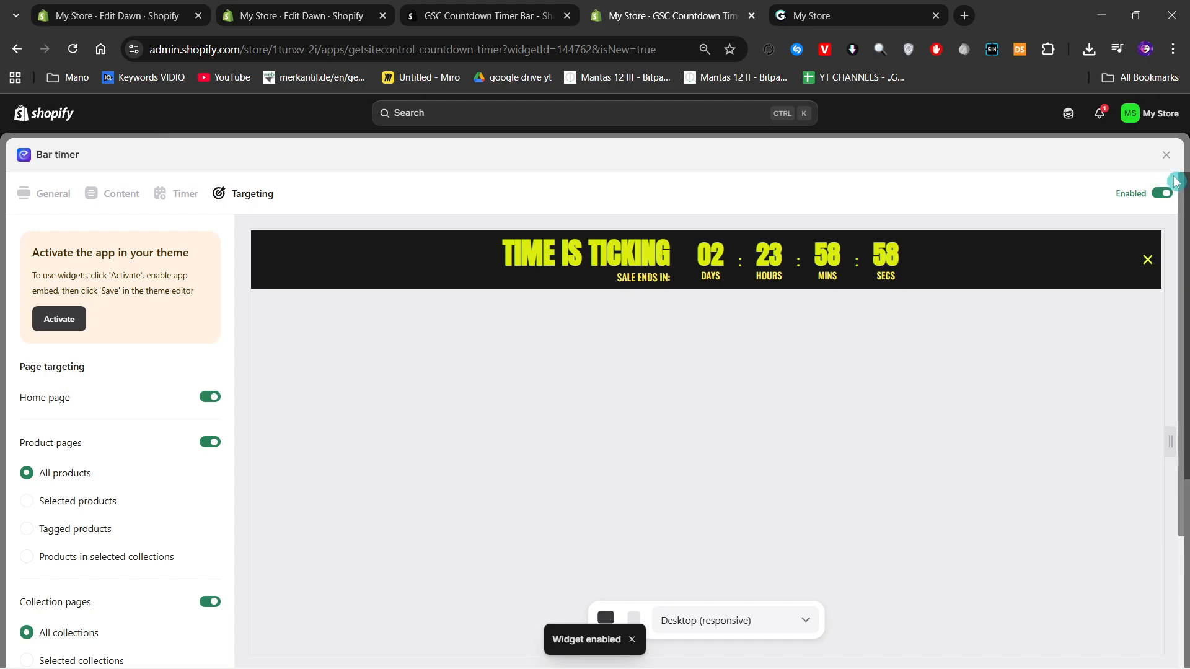
left_click(1166, 154)
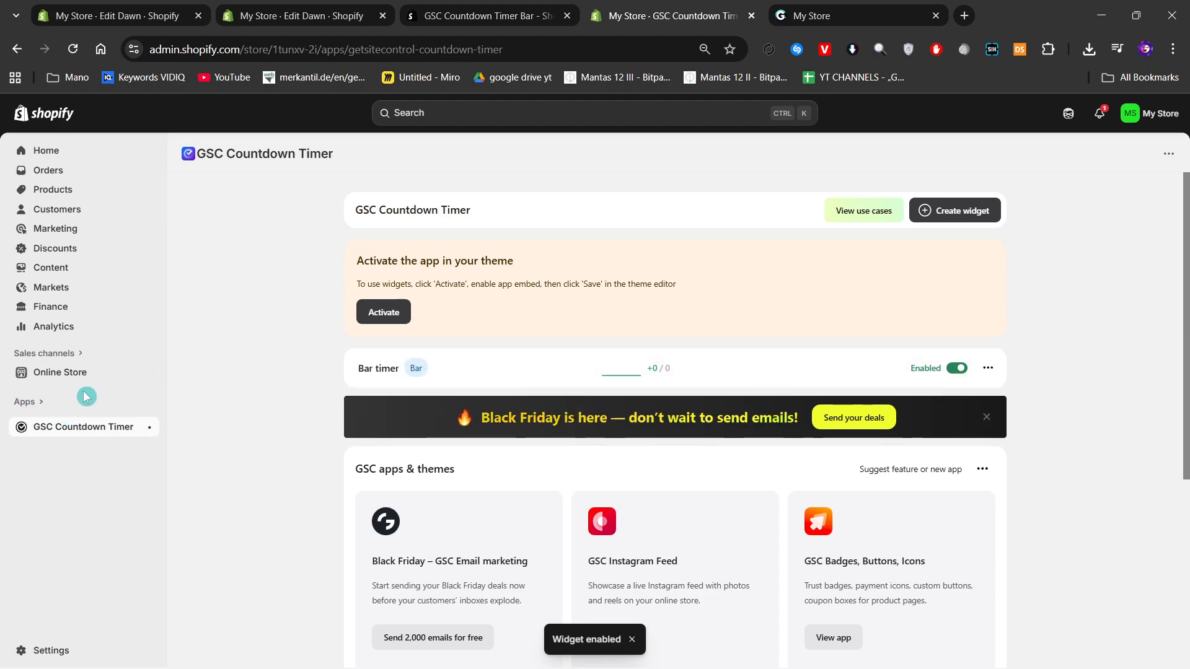
- Open the current Dawn theme of the online store in the theme editor
left_click(60, 371)
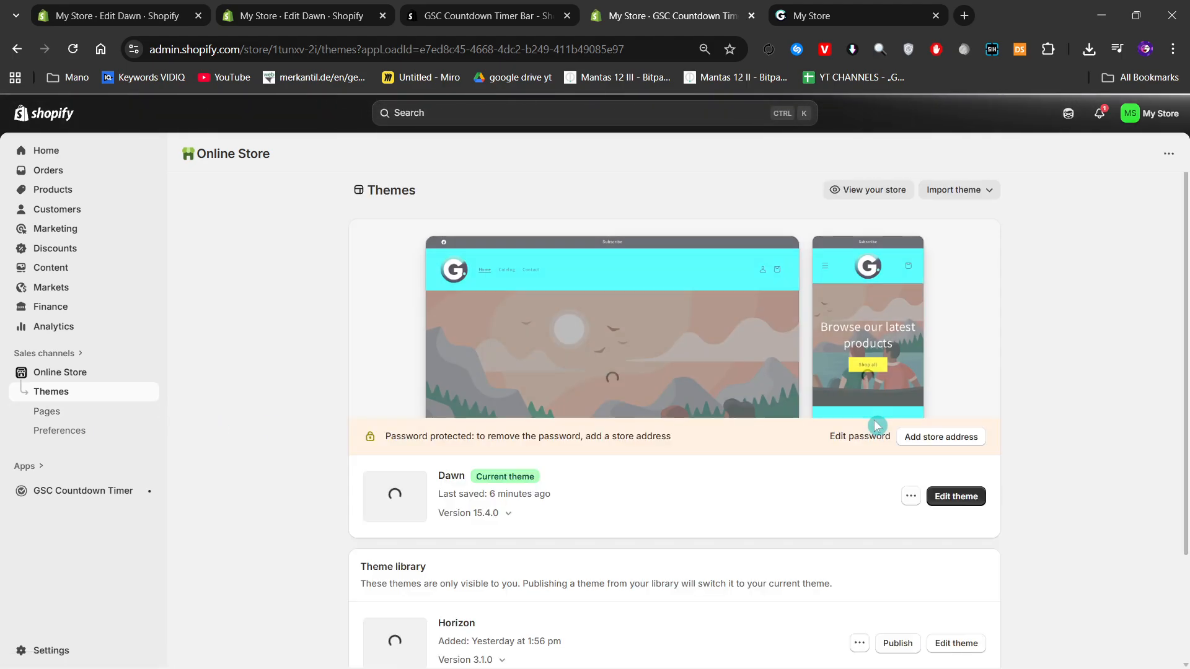
left_click(911, 497)
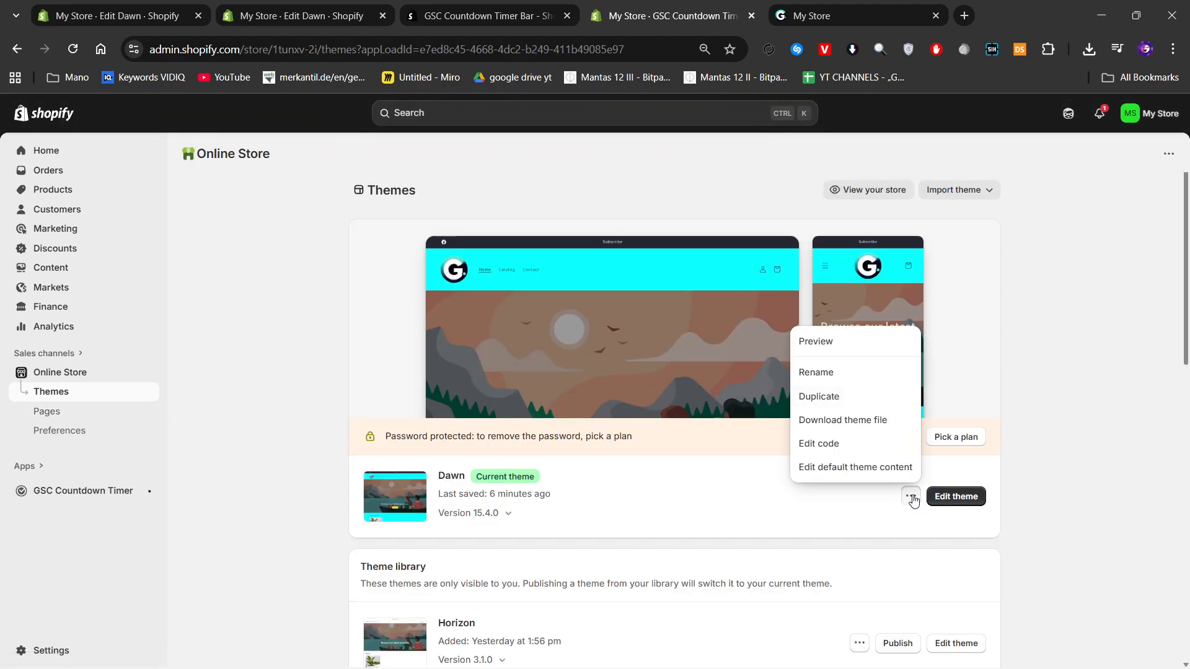
left_click(945, 496)
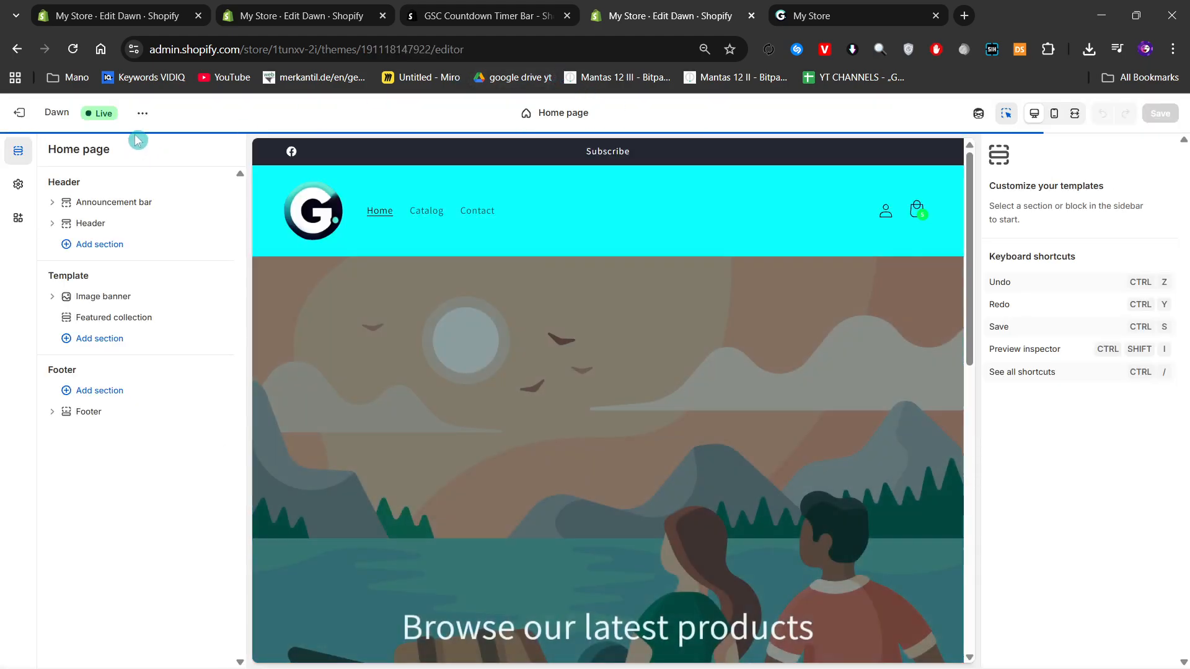
- View the live store from the theme editor and open the GuideToEverything product page through the catalog
left_click(142, 113)
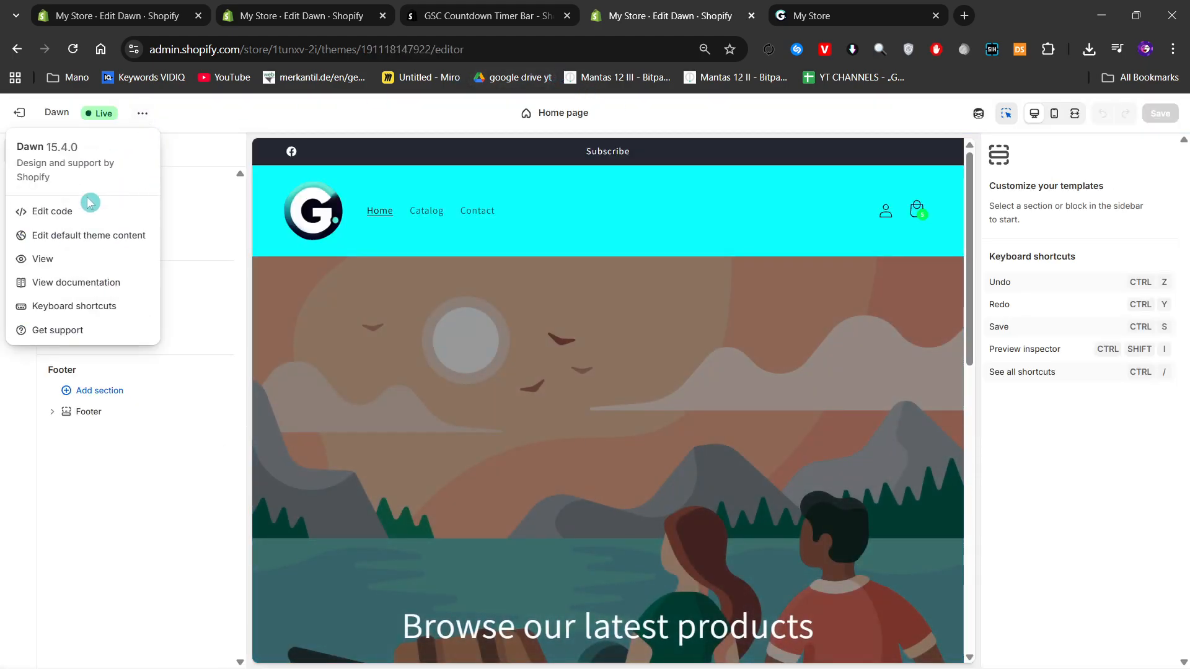
left_click(77, 259)
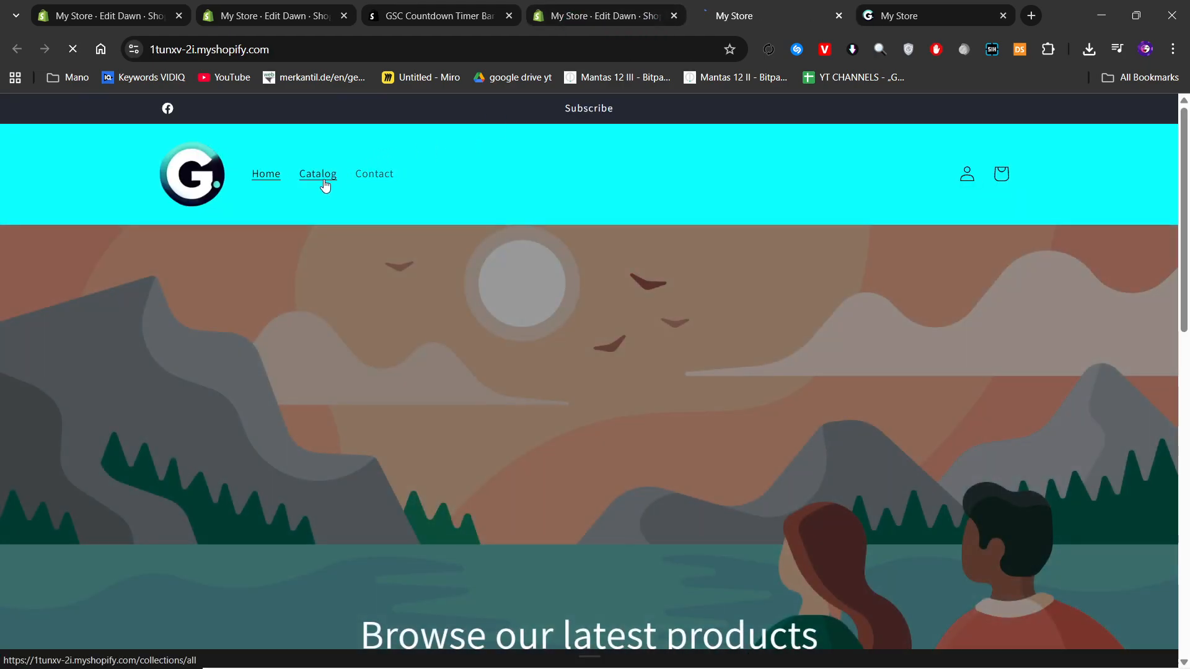
left_click(324, 184)
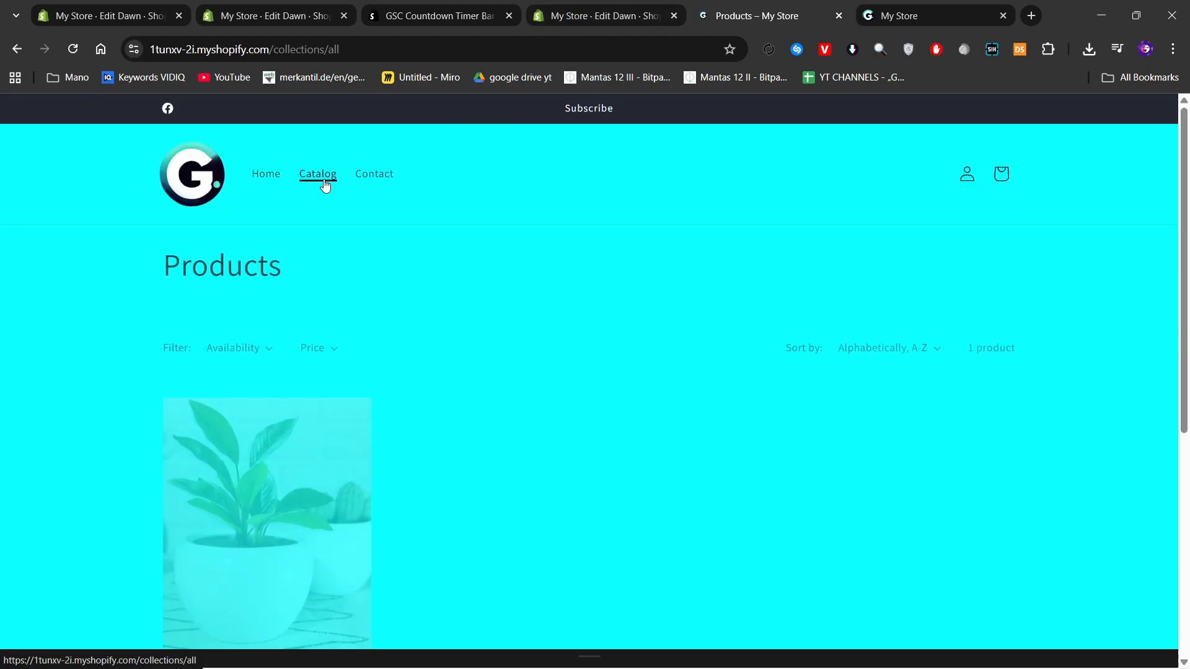
left_click(284, 446)
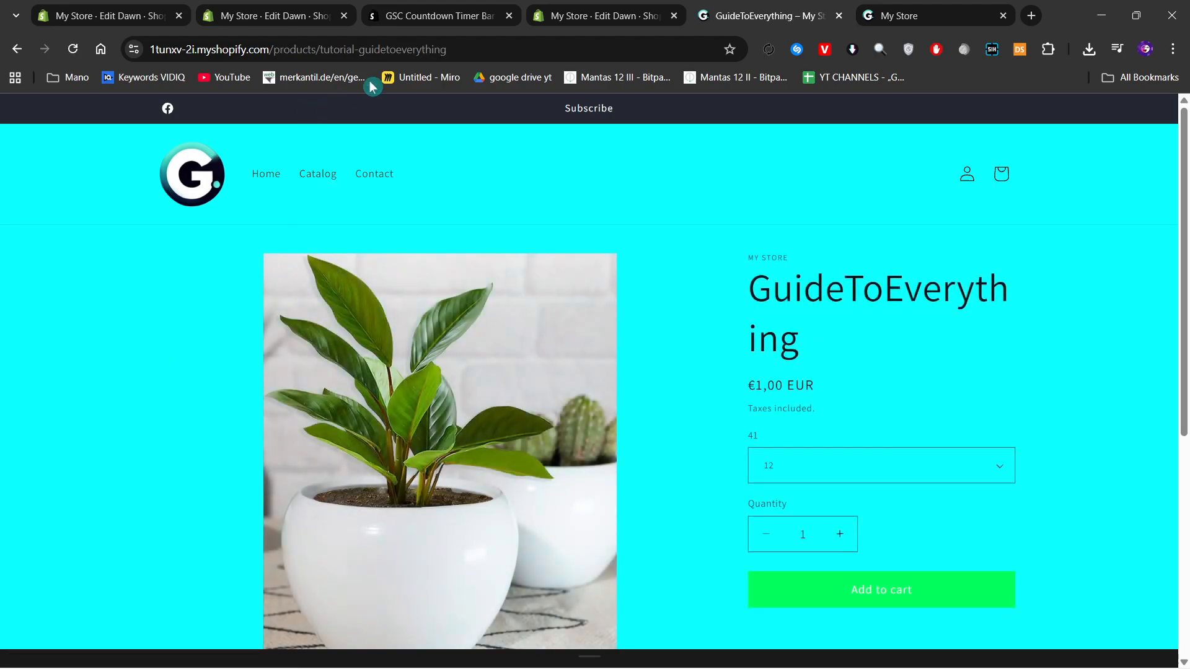
- Return to the store admin's themes page in its existing browser tab and reload it
left_click(572, 17)
left_click(446, 11)
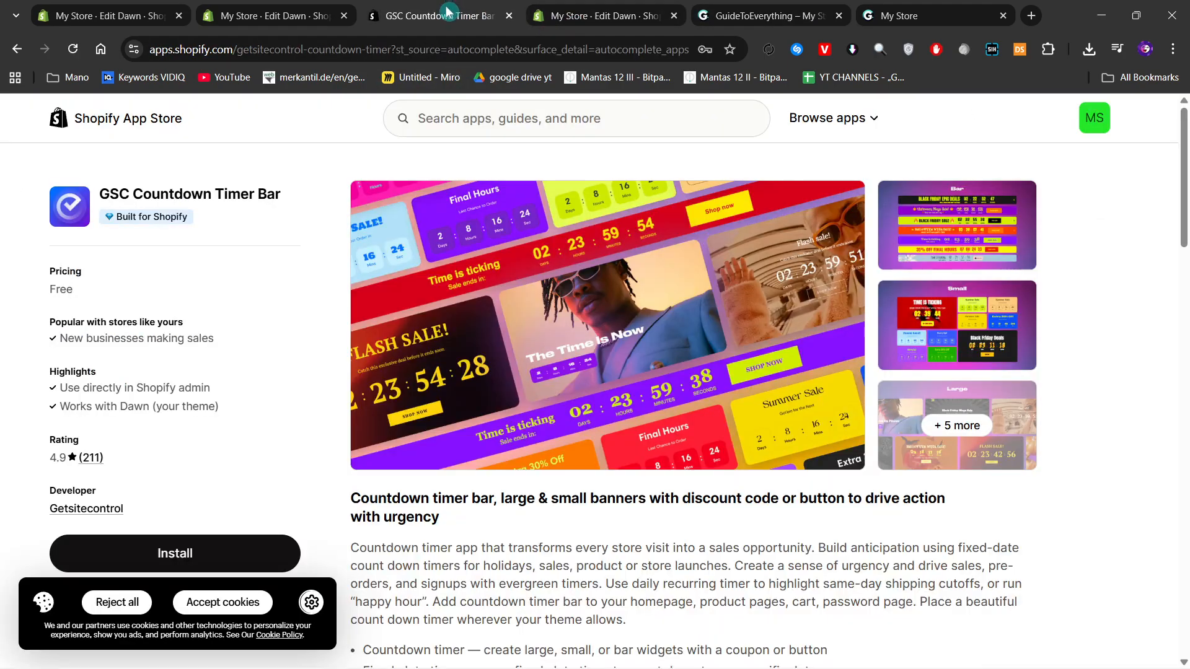
left_click(335, 16)
left_click(918, 167)
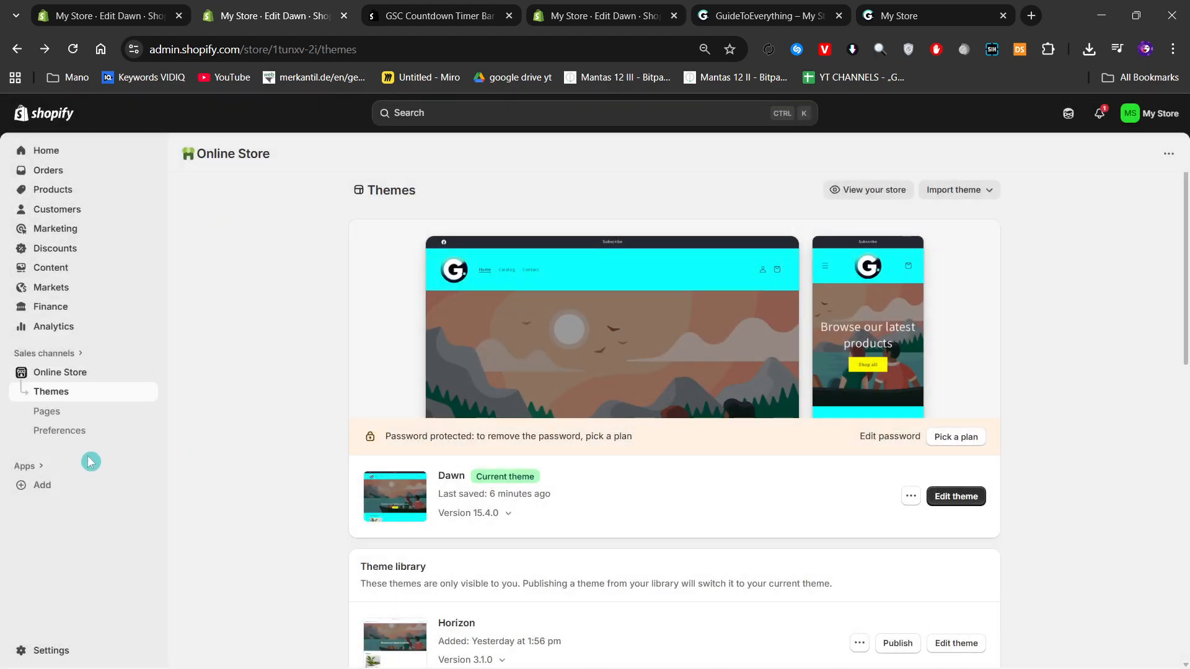
left_click(72, 49)
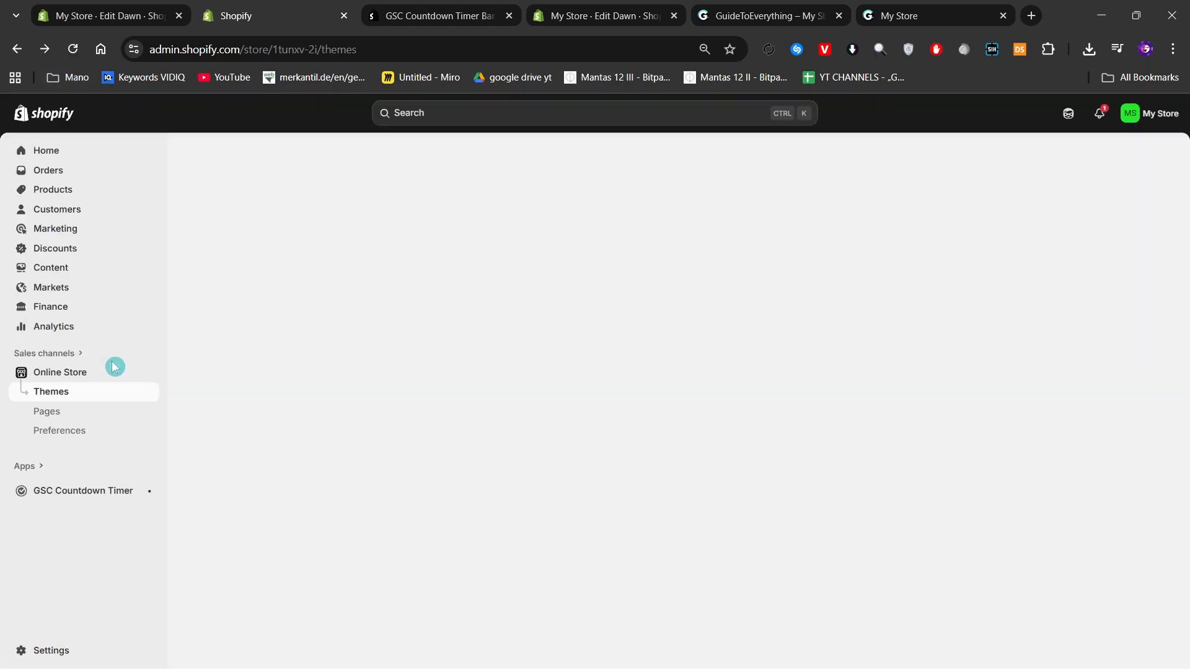
- Activate the GSC Timer Widgets app embed in the Dawn theme from the GSC Countdown Timer app and save the theme
left_click(85, 492)
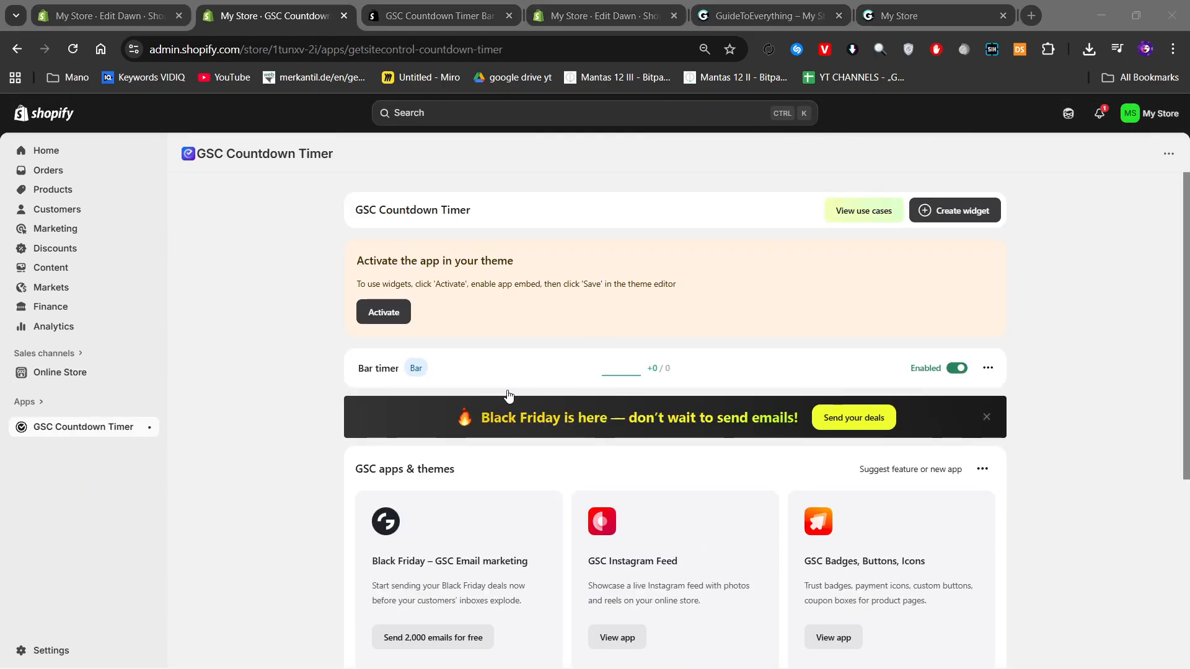
left_click(383, 312)
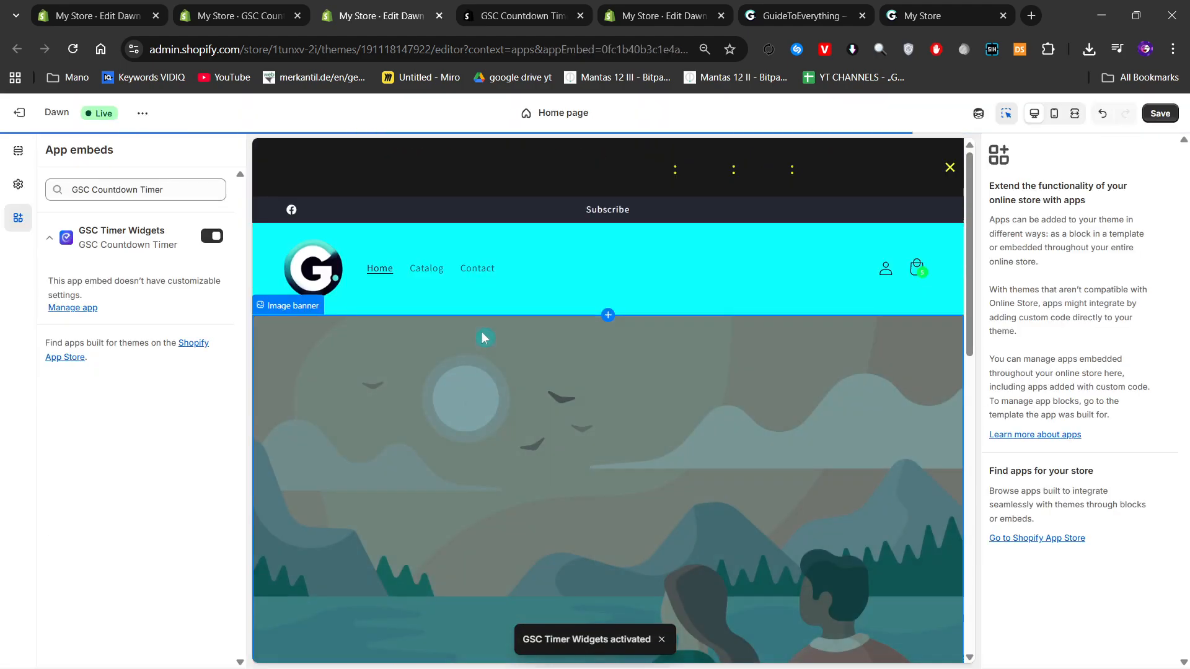
left_click(1160, 113)
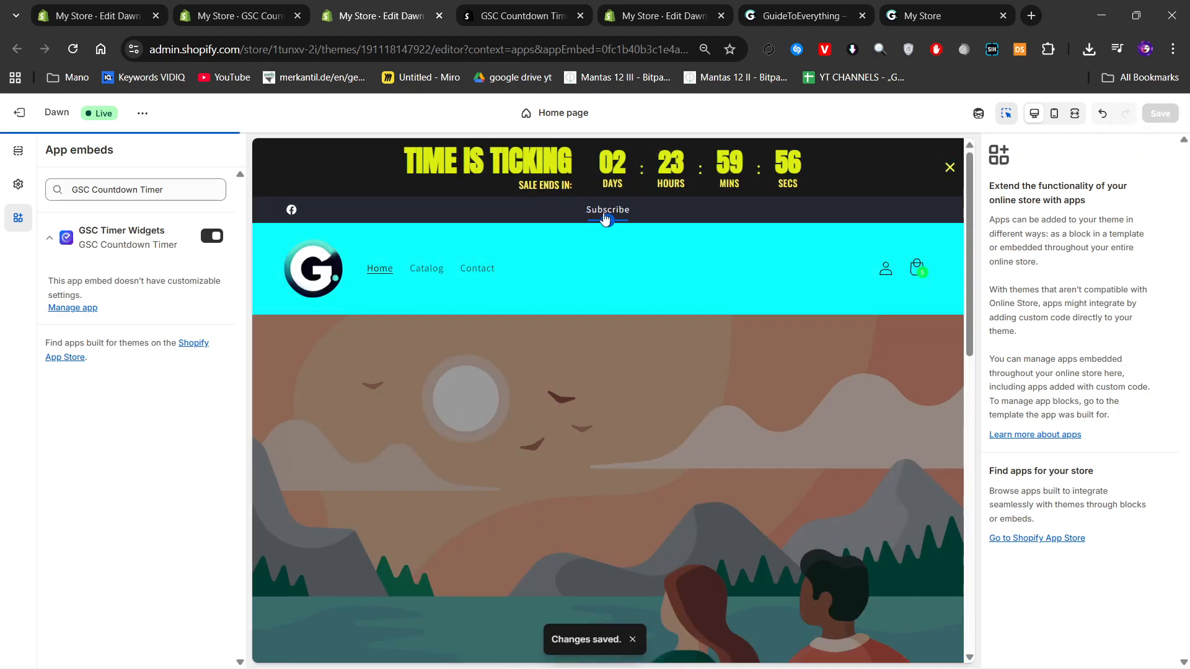
- Check the countdown bar on the live GuideToEverything product page
left_click(806, 17)
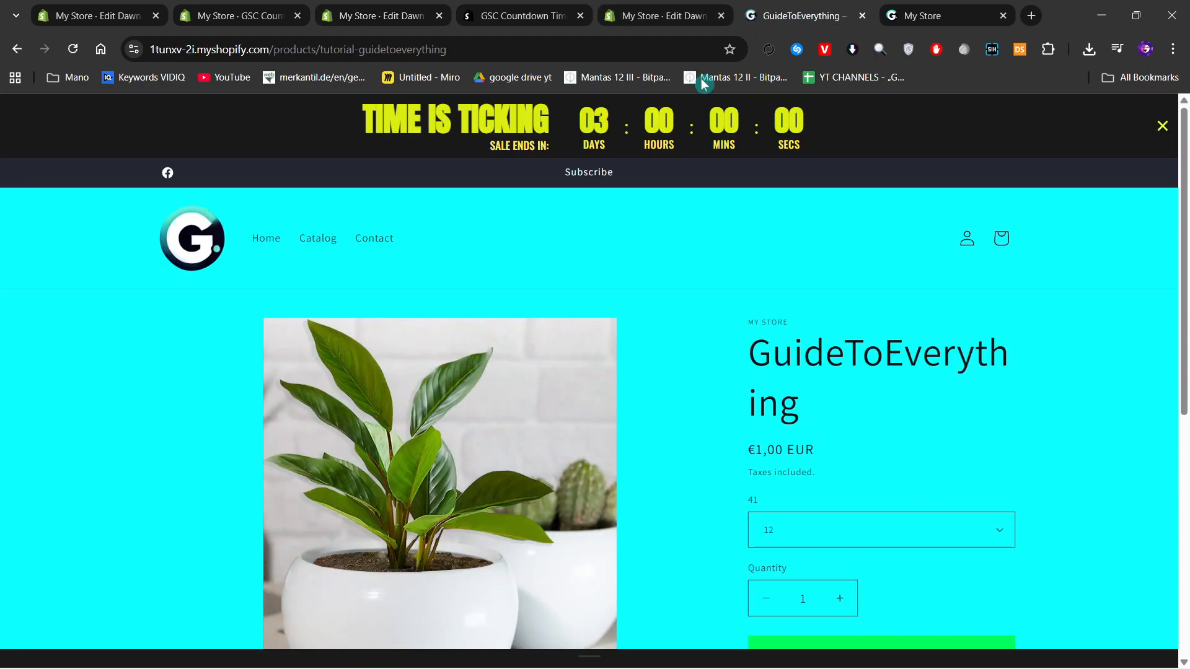
scroll(636, 262, "down", 3)
scroll(636, 262, "up", 3)
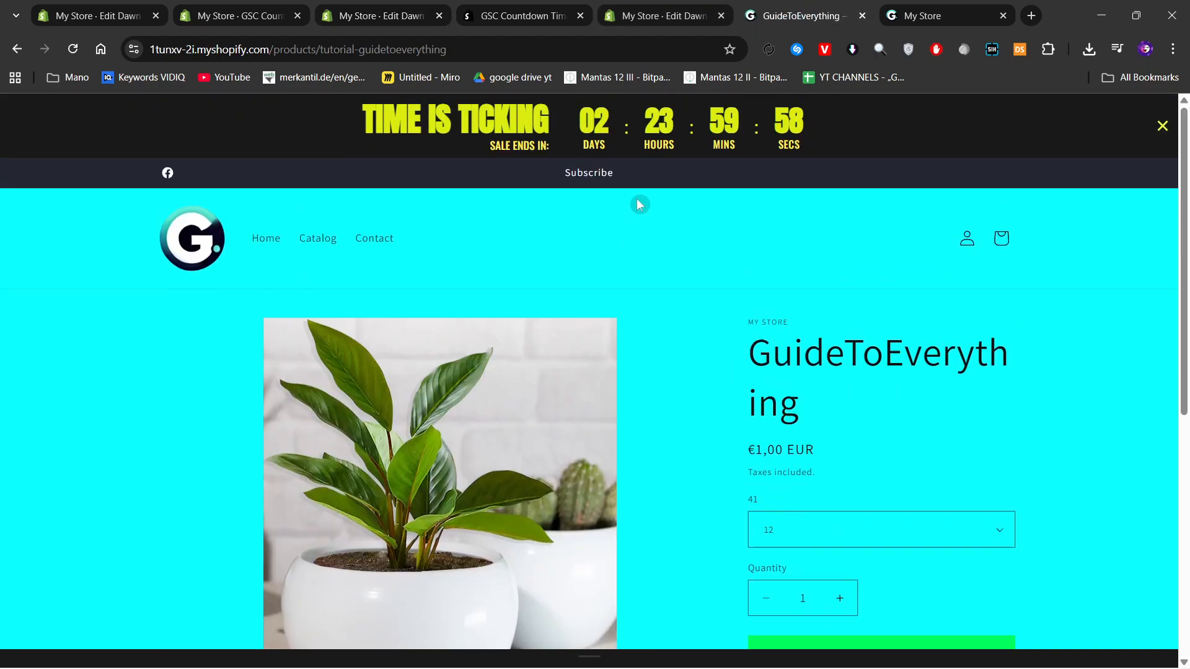
- Open the live store's home page and examine how the countdown bar behaves while moving through the page
left_click(269, 241)
scroll(728, 337, "down", 1)
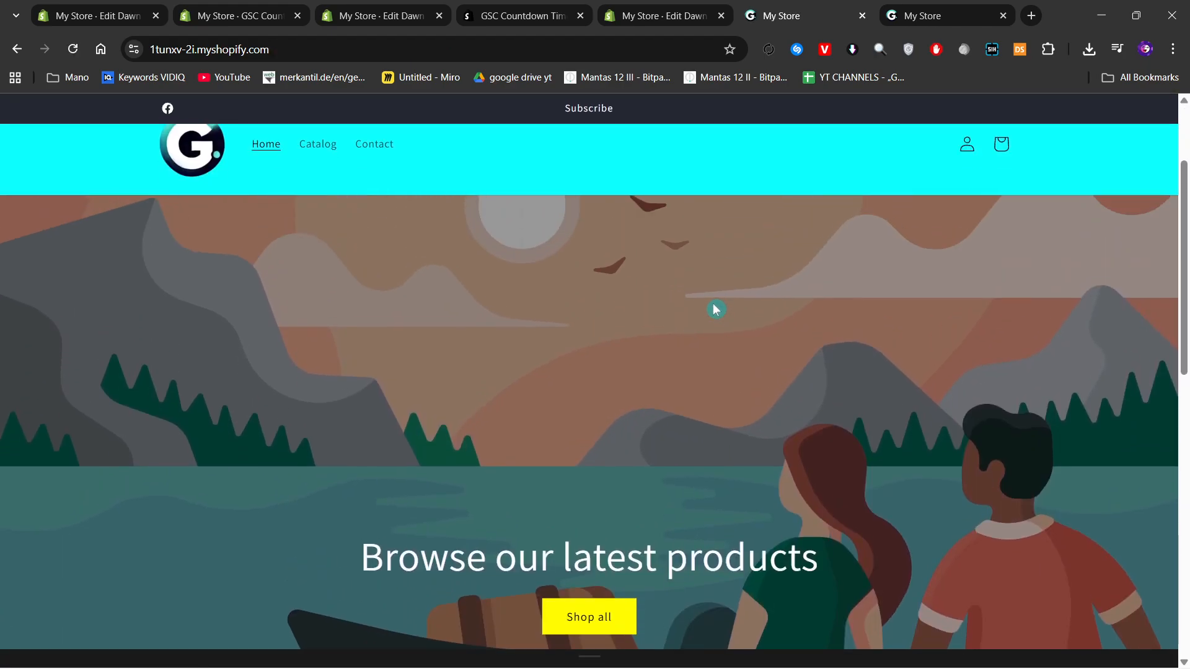
scroll(713, 297, "up", 2)
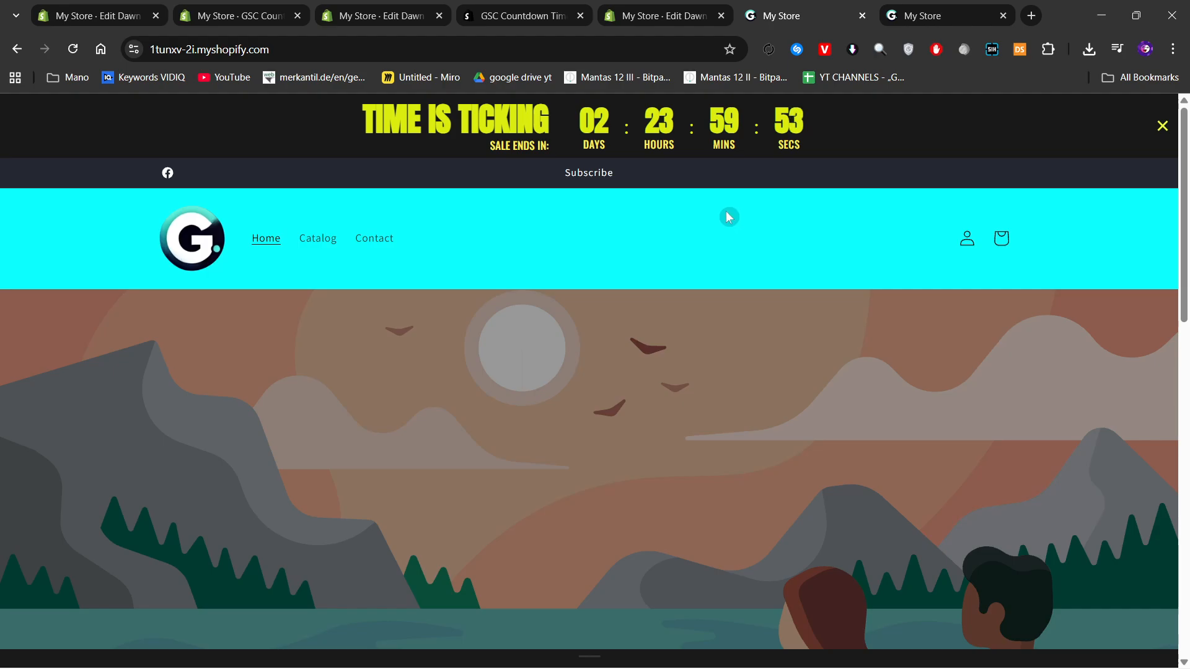
scroll(719, 214, "down", 1)
scroll(648, 230, "up", 1)
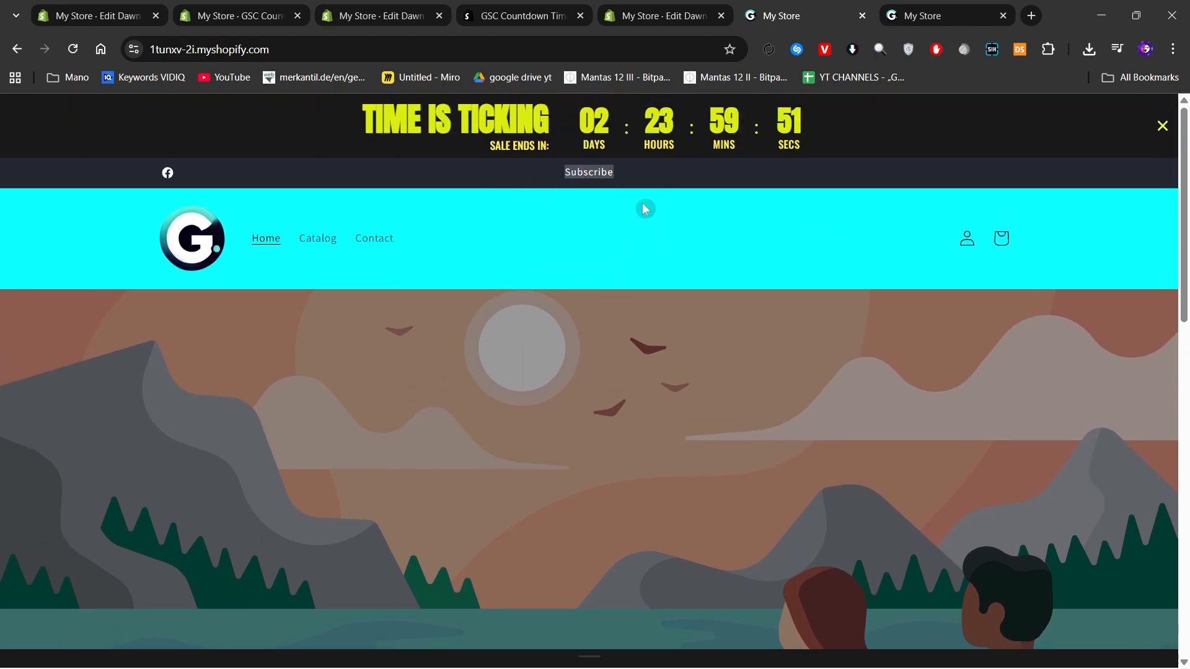
scroll(627, 158, "down", 6)
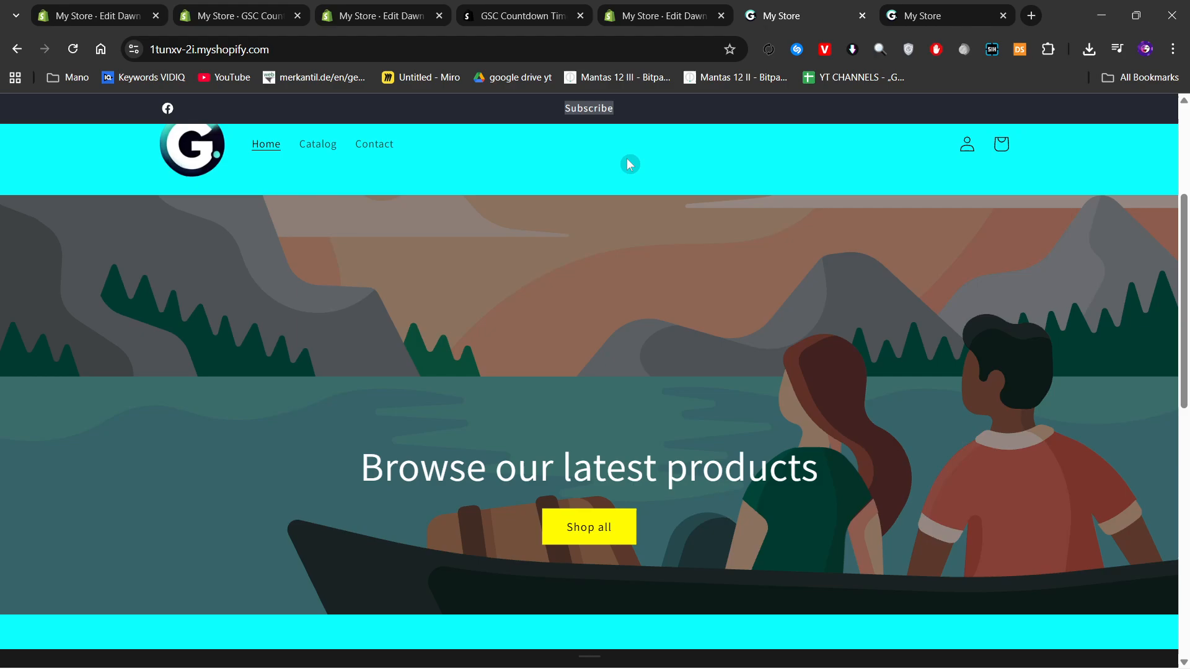
scroll(663, 151, "up", 5)
scroll(693, 152, "up", 1)
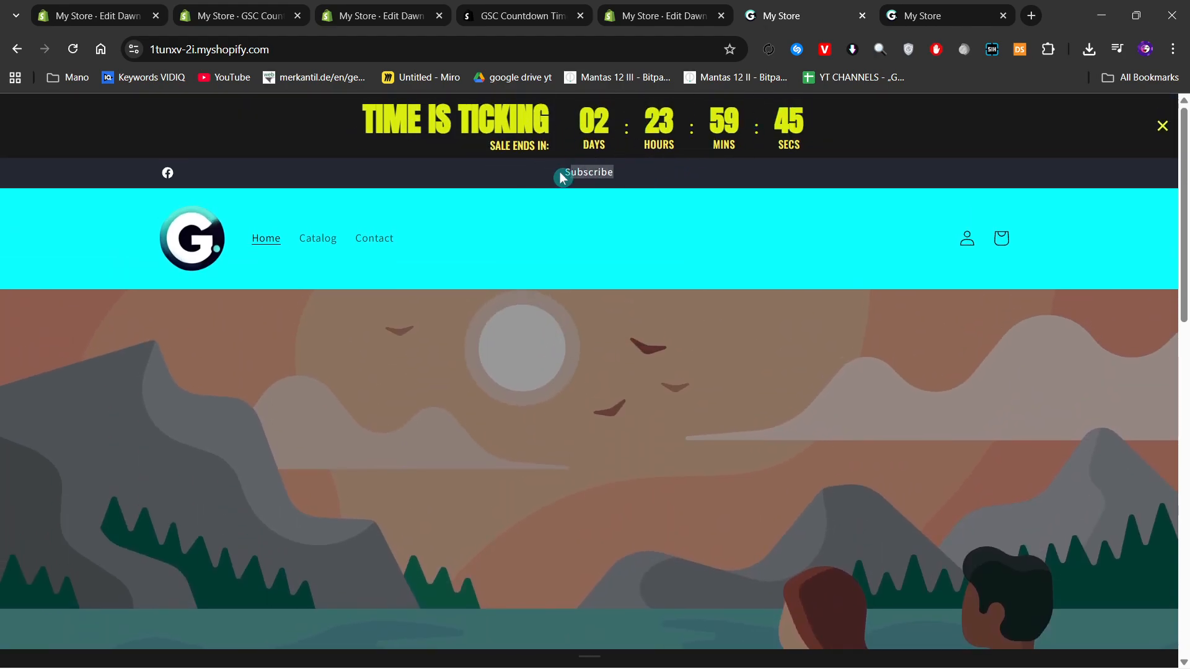
scroll(603, 164, "down", 1)
scroll(601, 158, "up", 1)
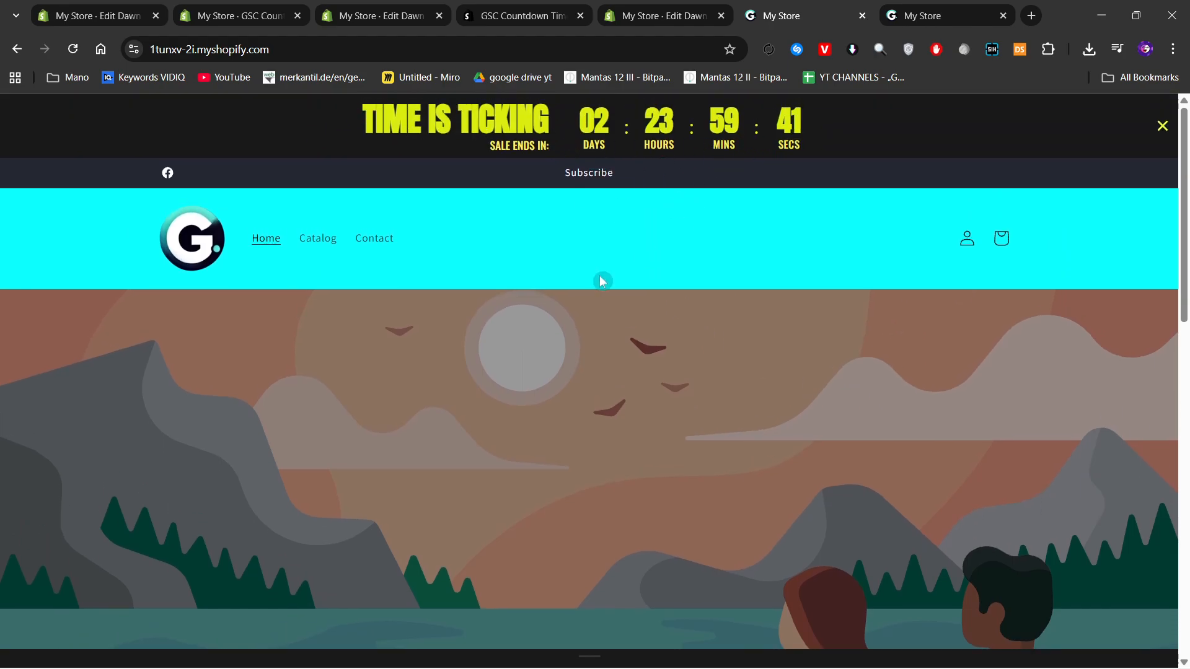
scroll(600, 281, "down", 10)
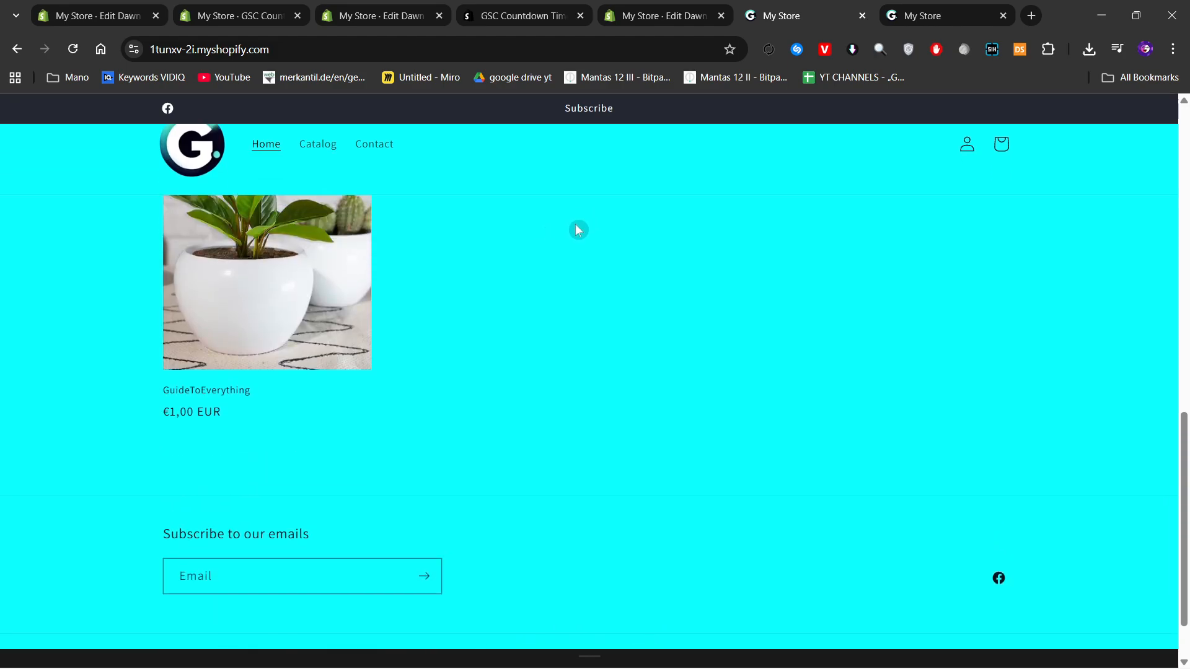
scroll(577, 229, "up", 10)
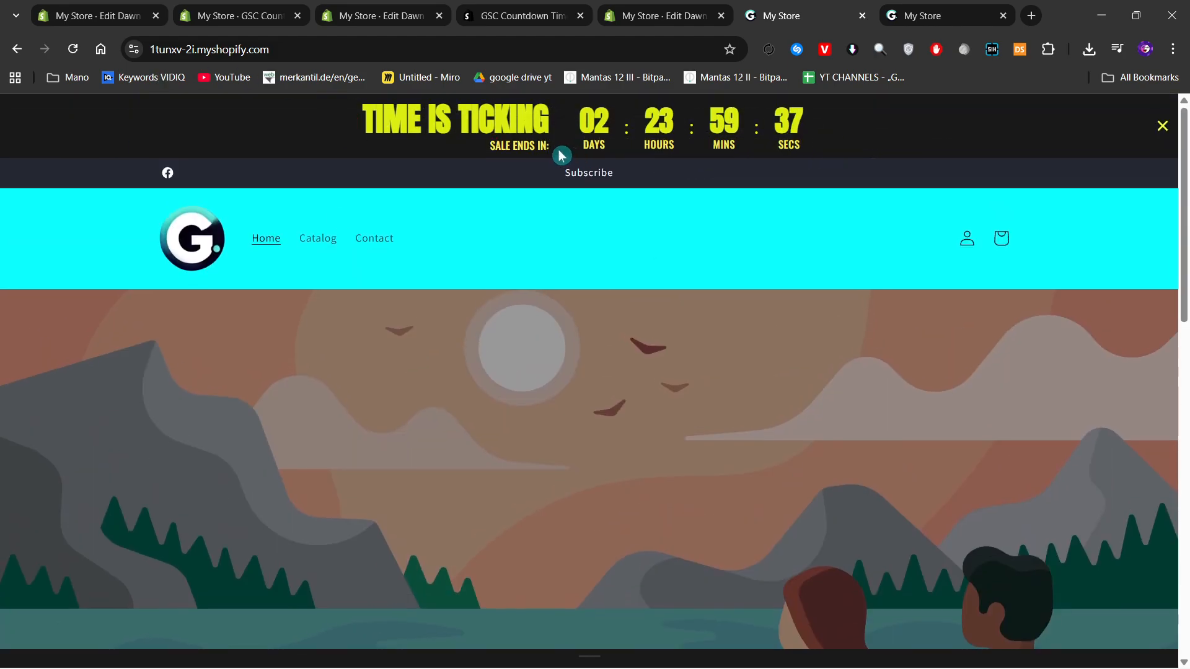